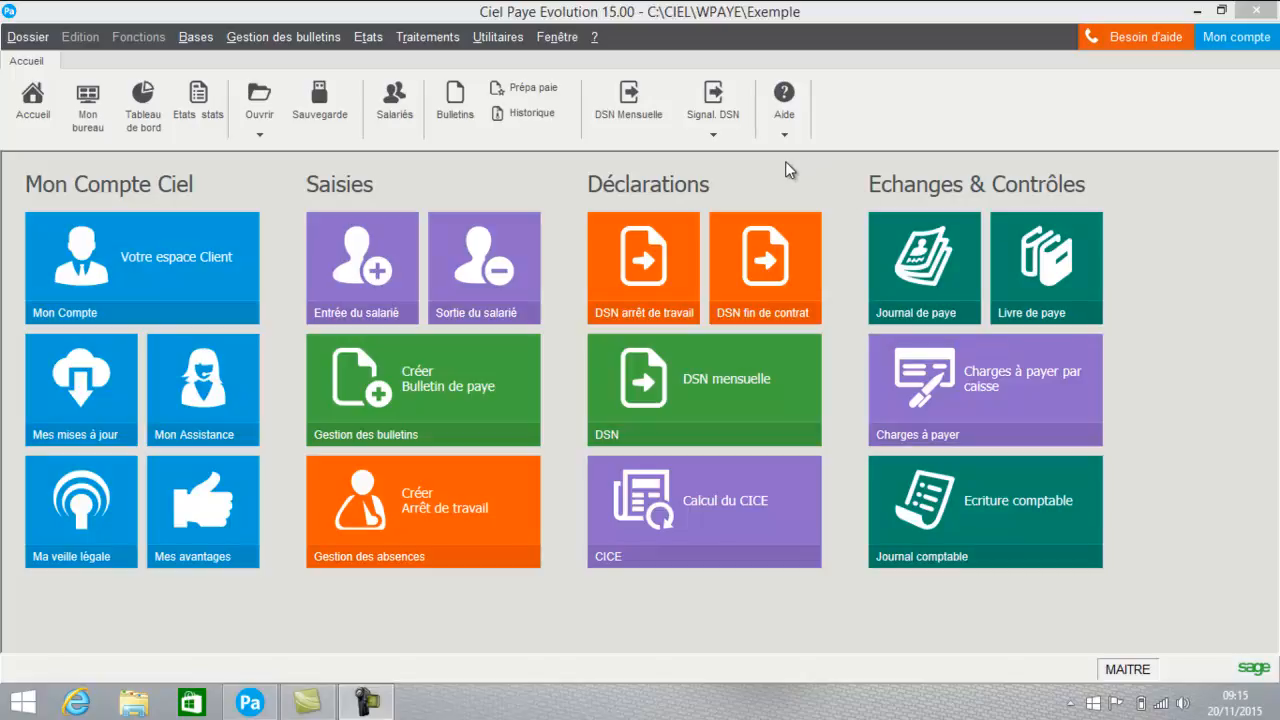
- Create a new employee record from the employee list and fill in the employee's last and first names
click(396, 112)
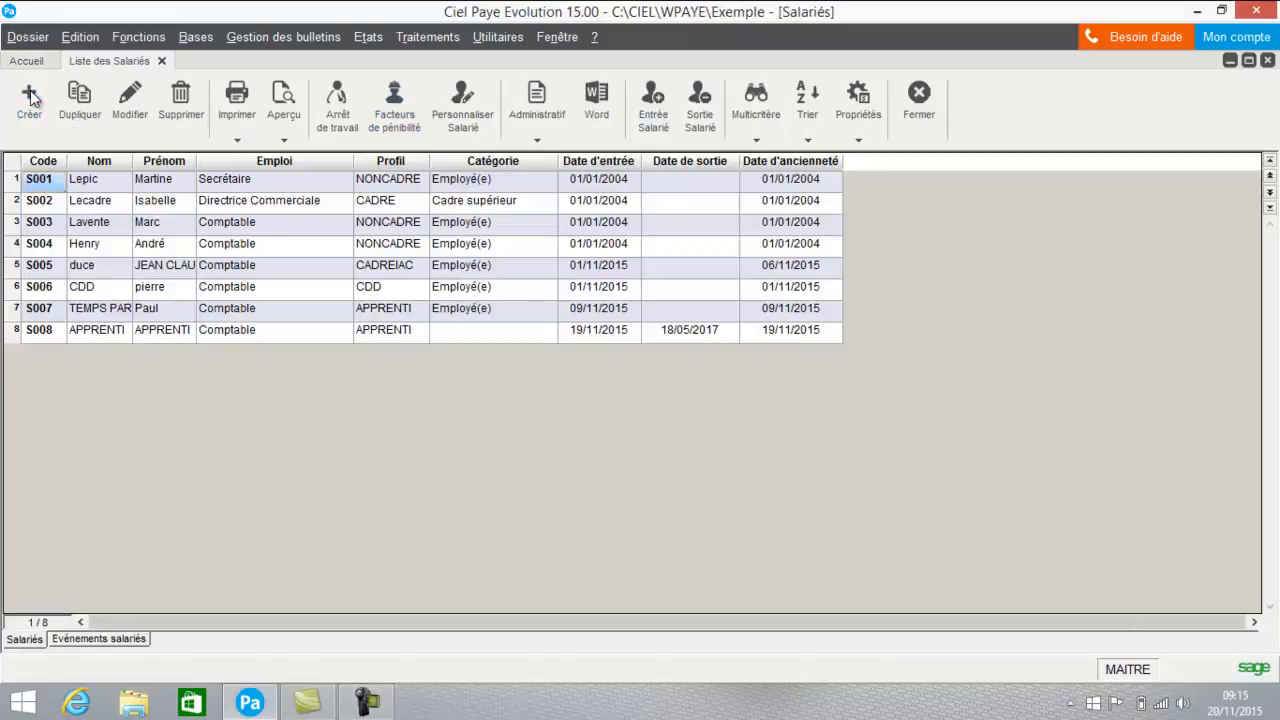
click(30, 97)
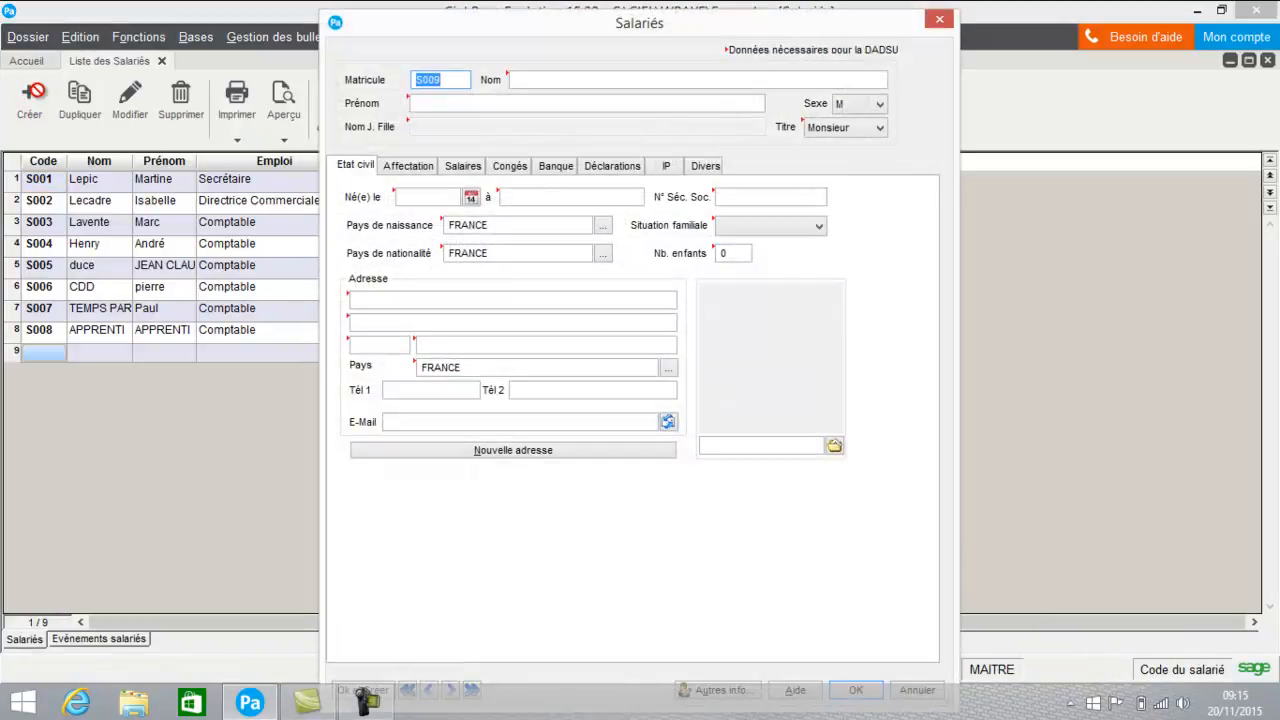
click(540, 79)
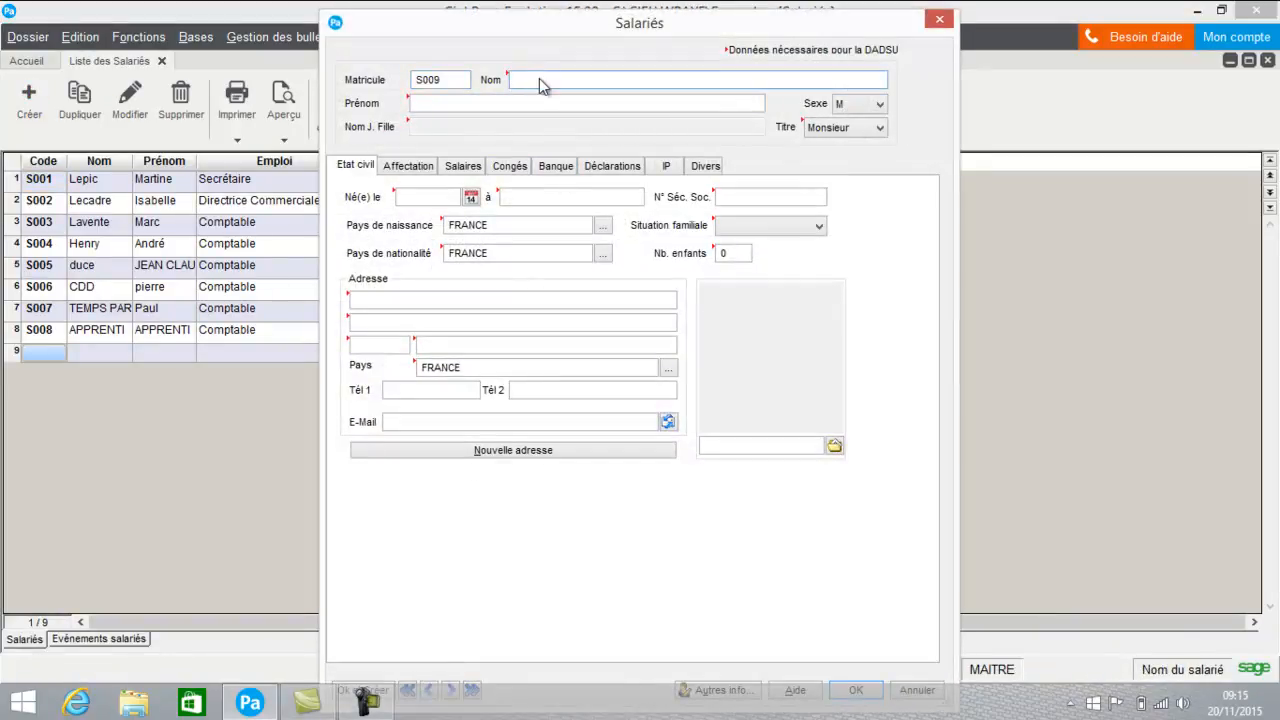
text(CADRE)
click(517, 106)
text(CADRE)
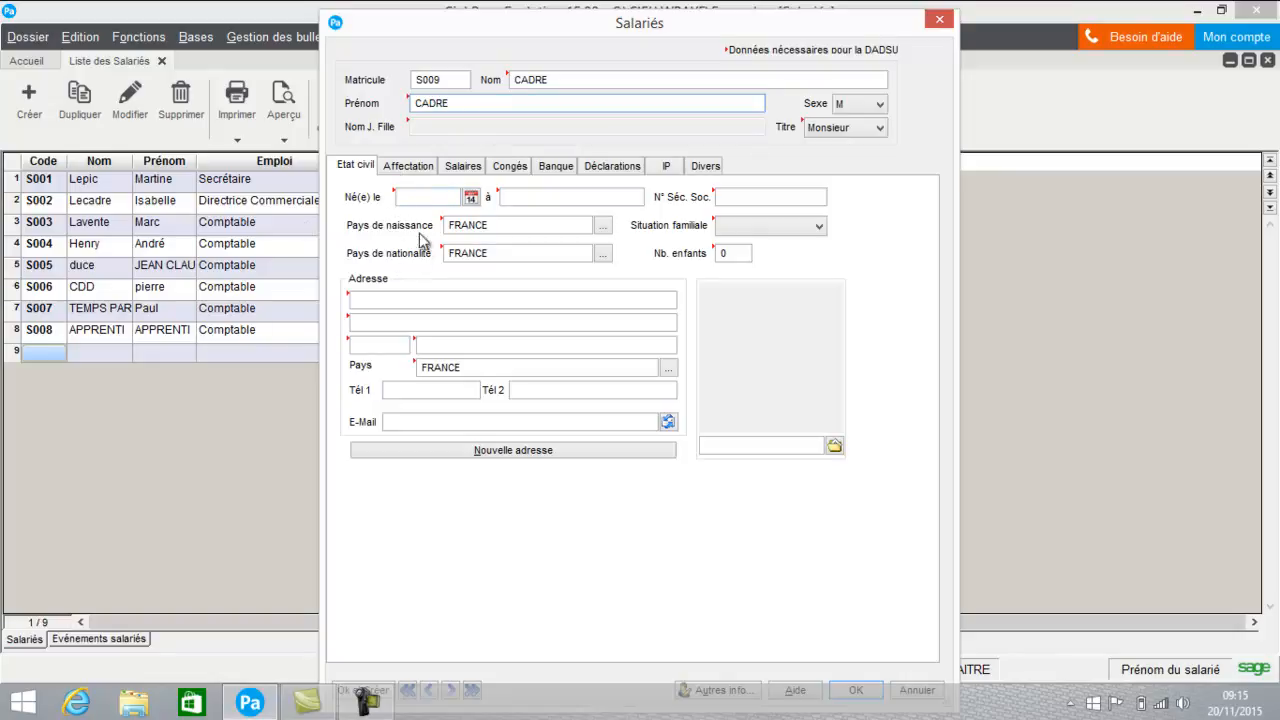
- Fill in the employee's street address, postal code and city in the civil status details
click(419, 298)
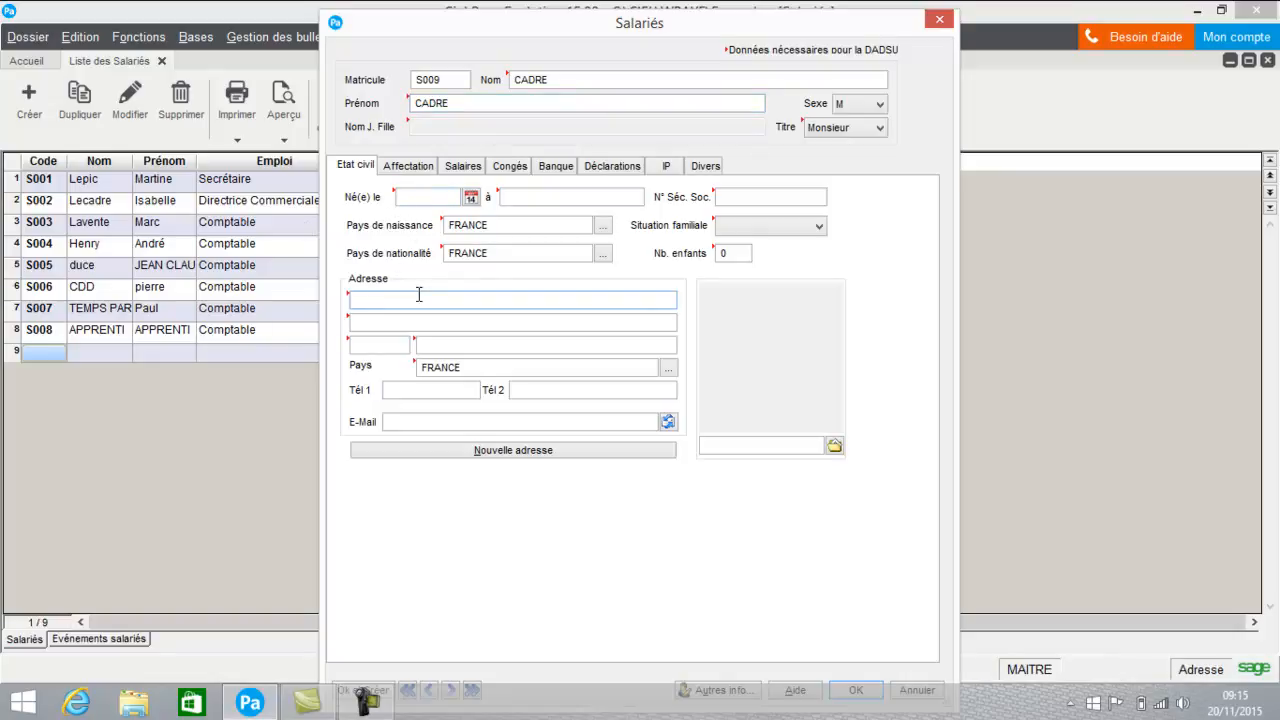
text(10 RUE DU TEMPLE)
click(392, 346)
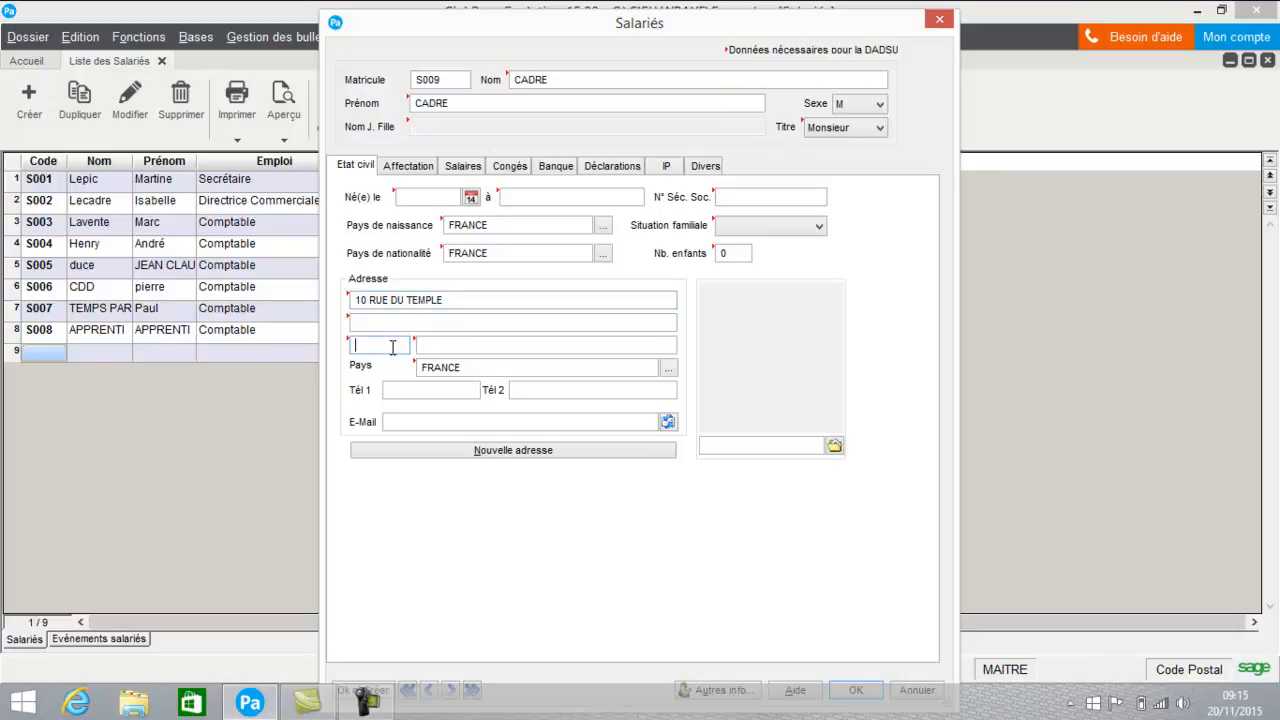
text(44000)
key(Tab)
text(N)
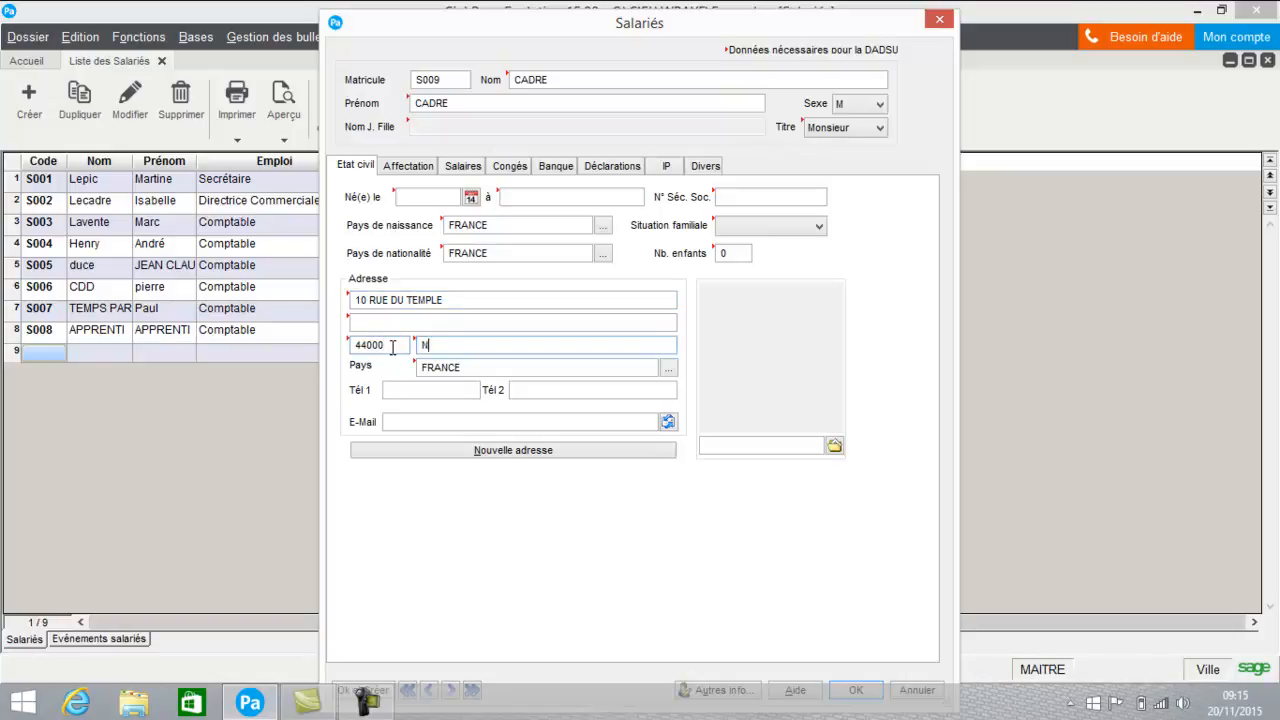
text(ANTES)
key(Tab)
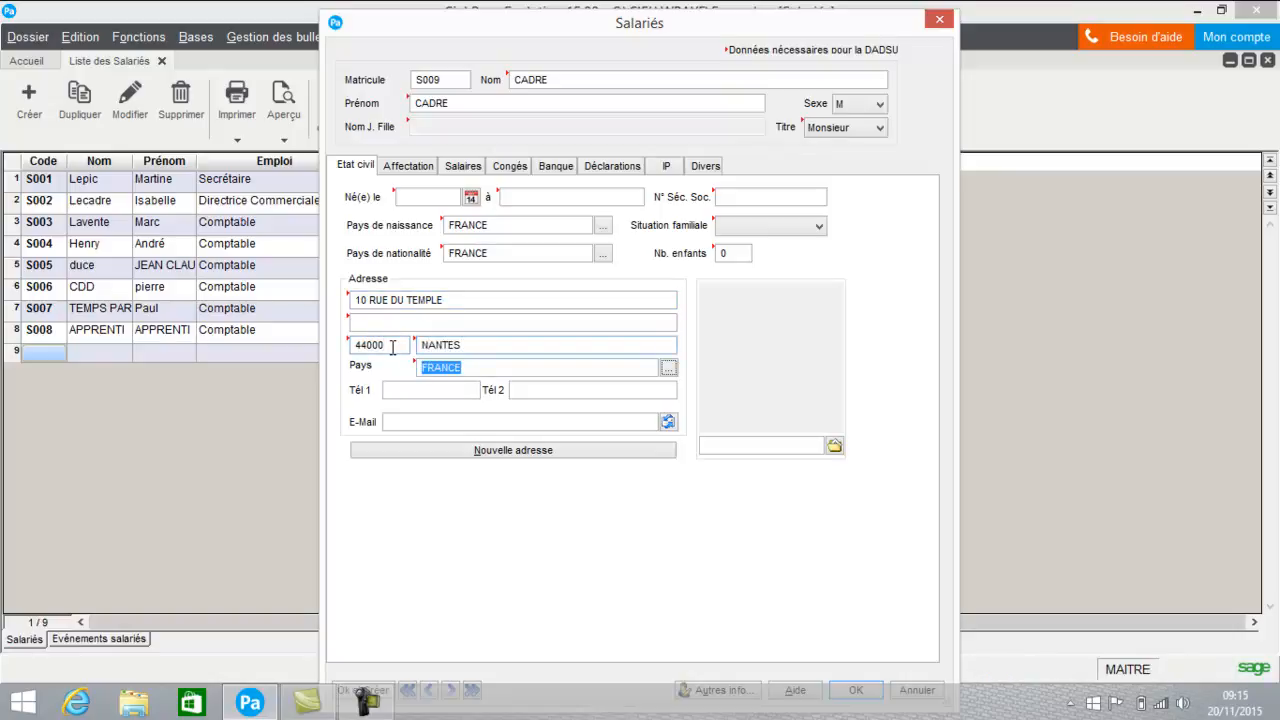
- Assign the employee the job Directrice Commerciale and the service Commercial
click(417, 176)
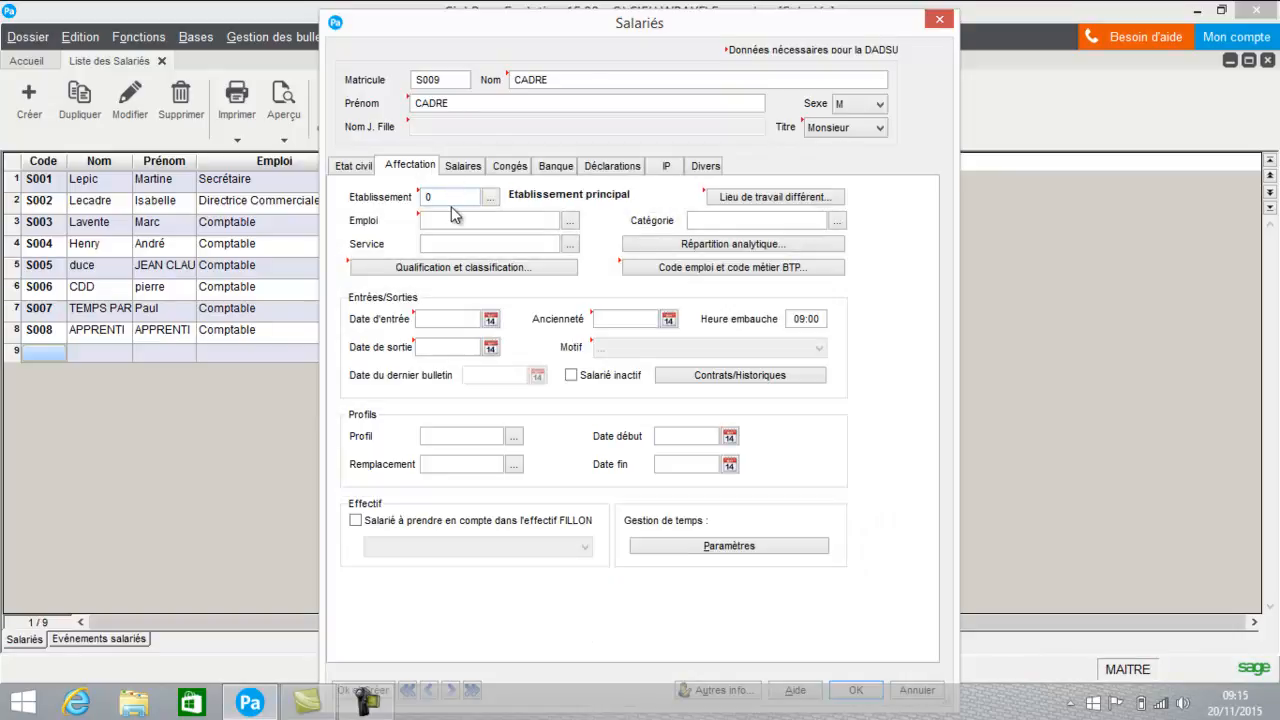
click(572, 221)
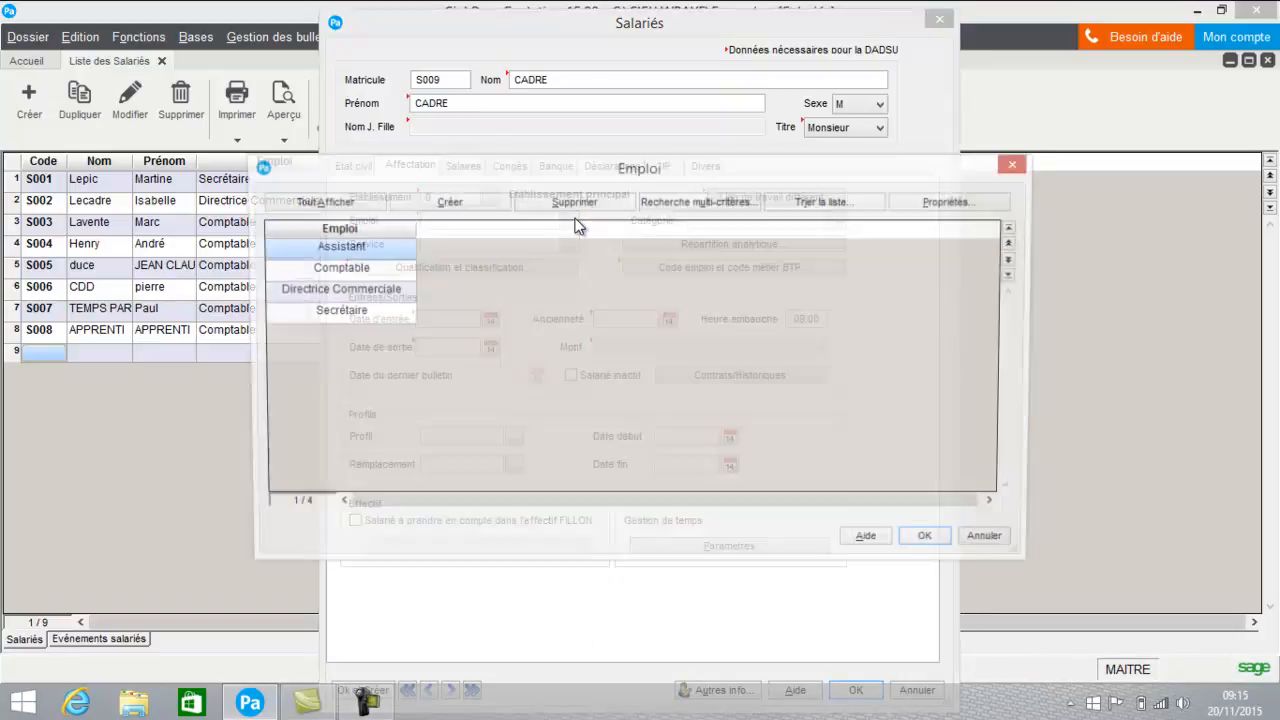
double_click(326, 291)
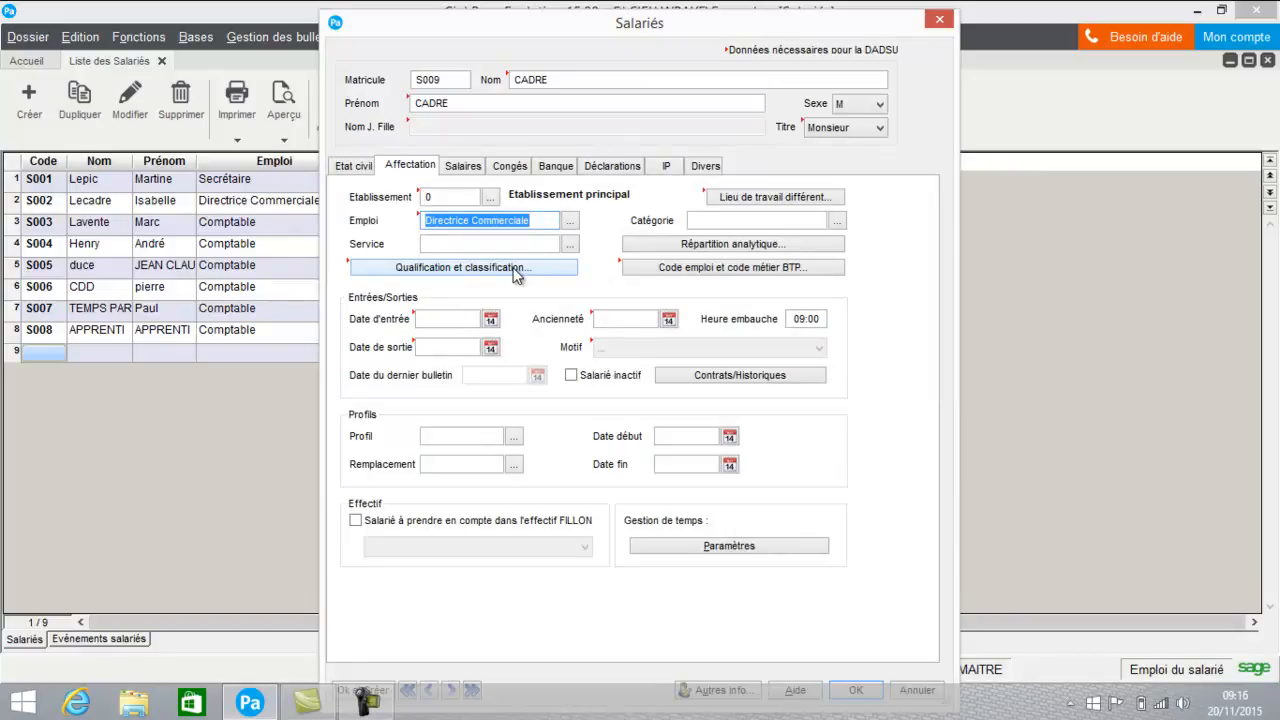
click(570, 246)
click(572, 254)
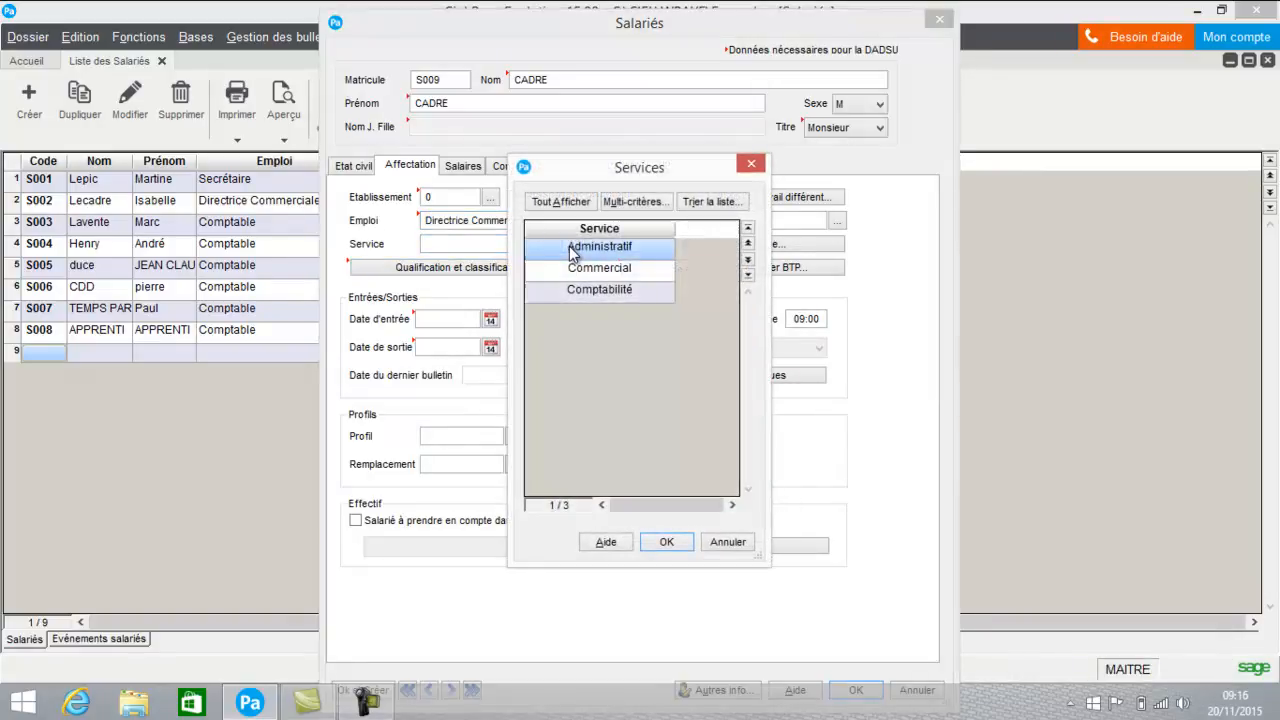
double_click(566, 267)
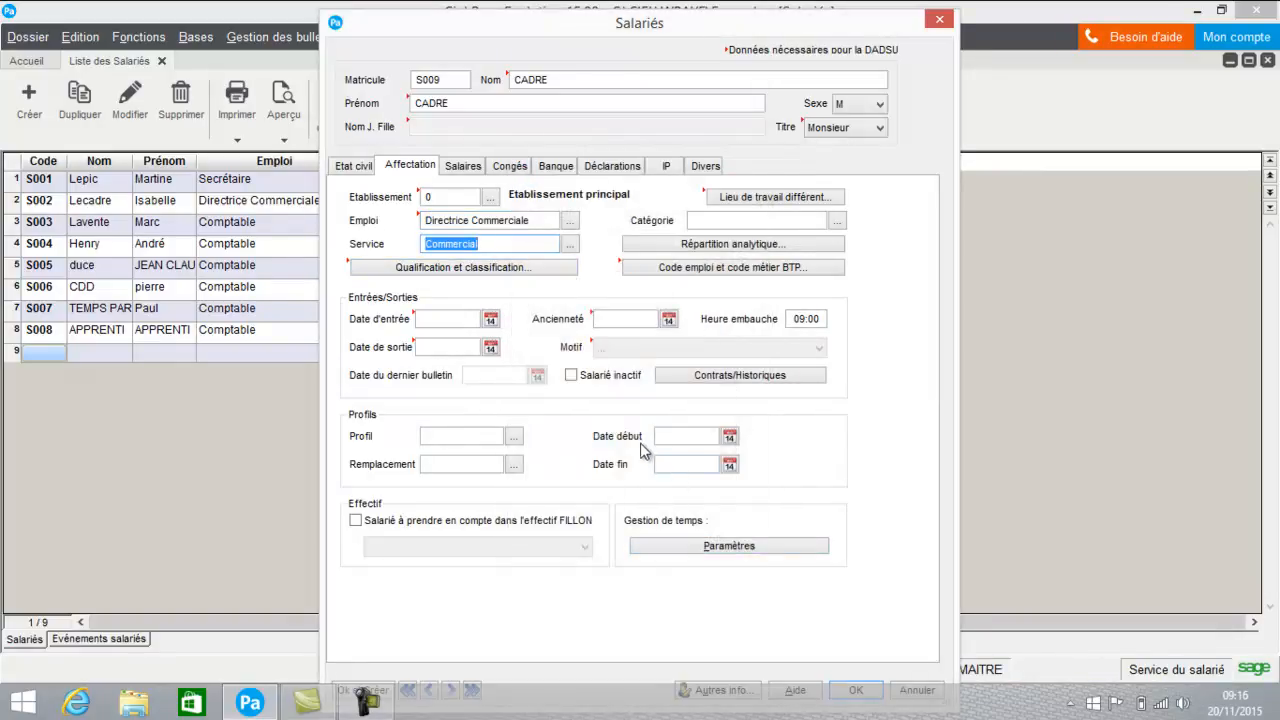
- Review the employee's qualification and classification fields and the job code and BTP trade code fields
click(488, 280)
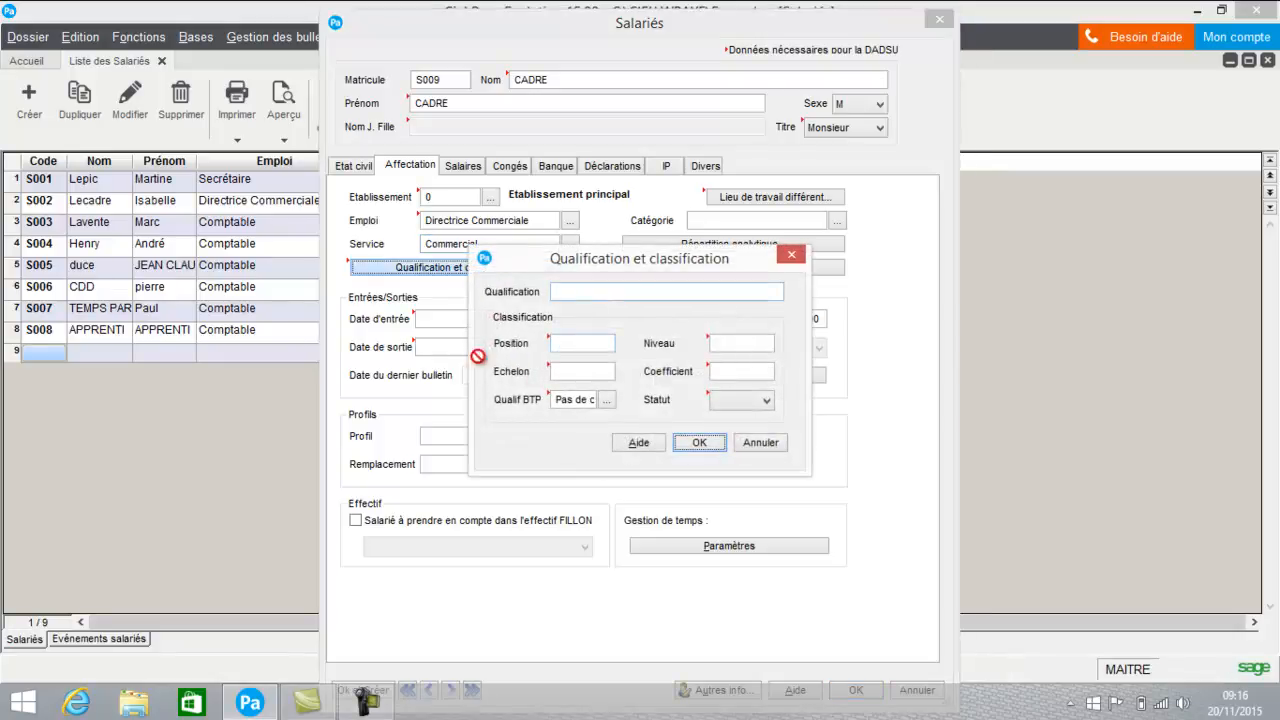
click(583, 343)
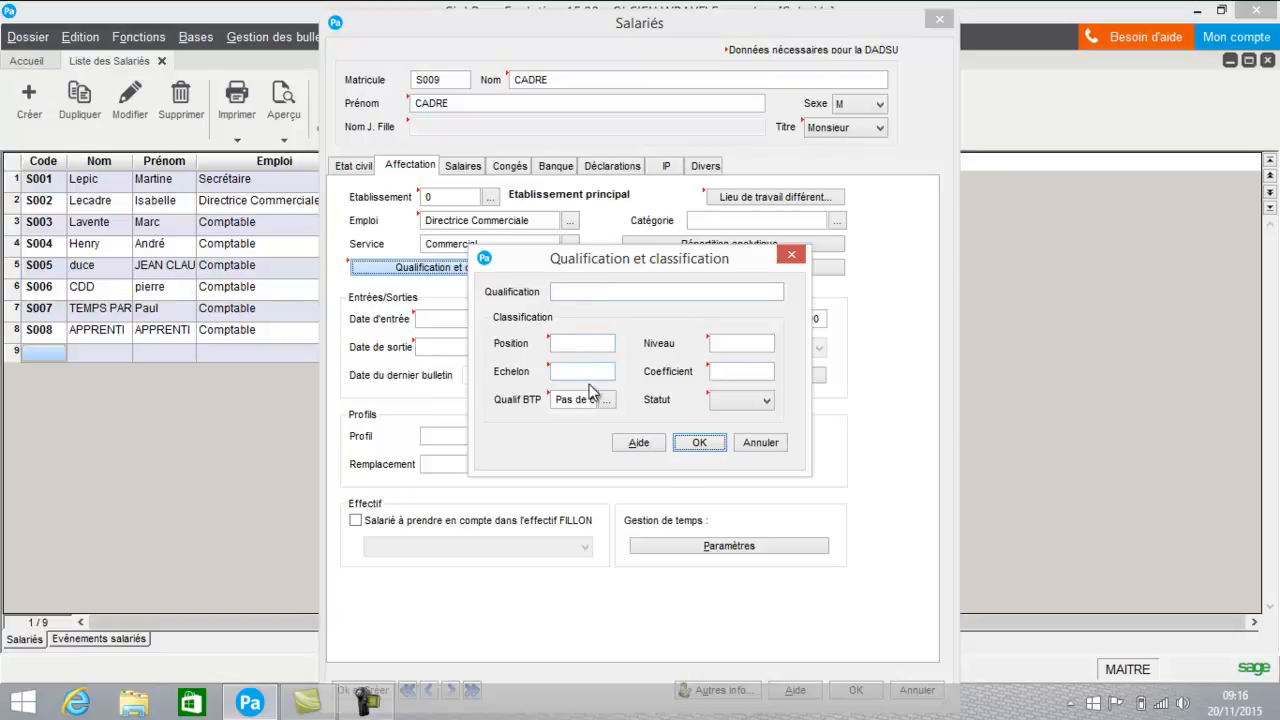
click(699, 441)
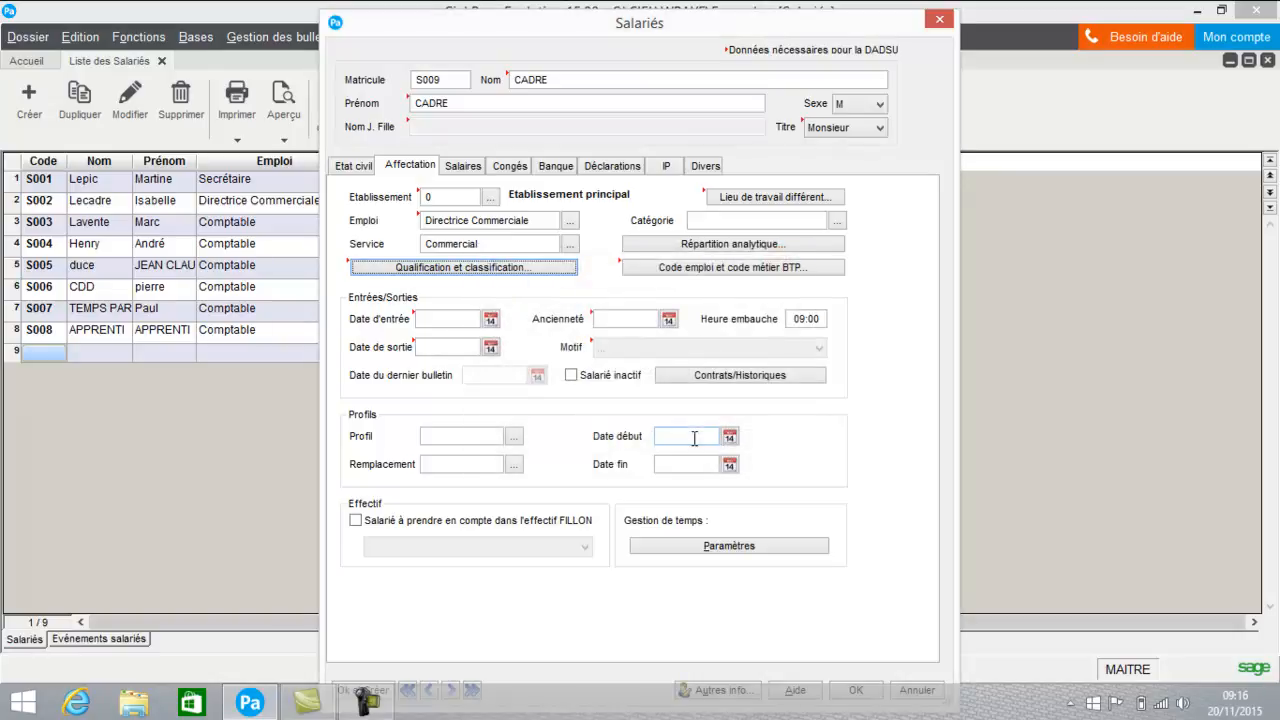
click(693, 266)
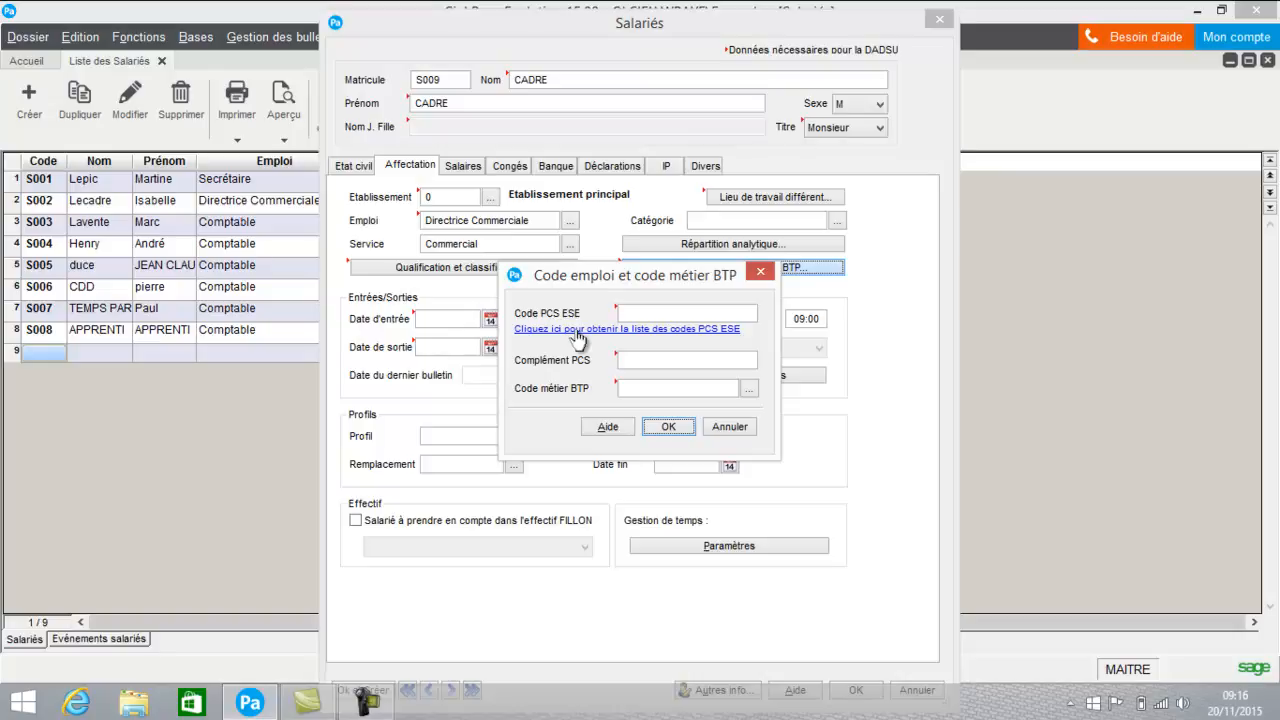
click(729, 427)
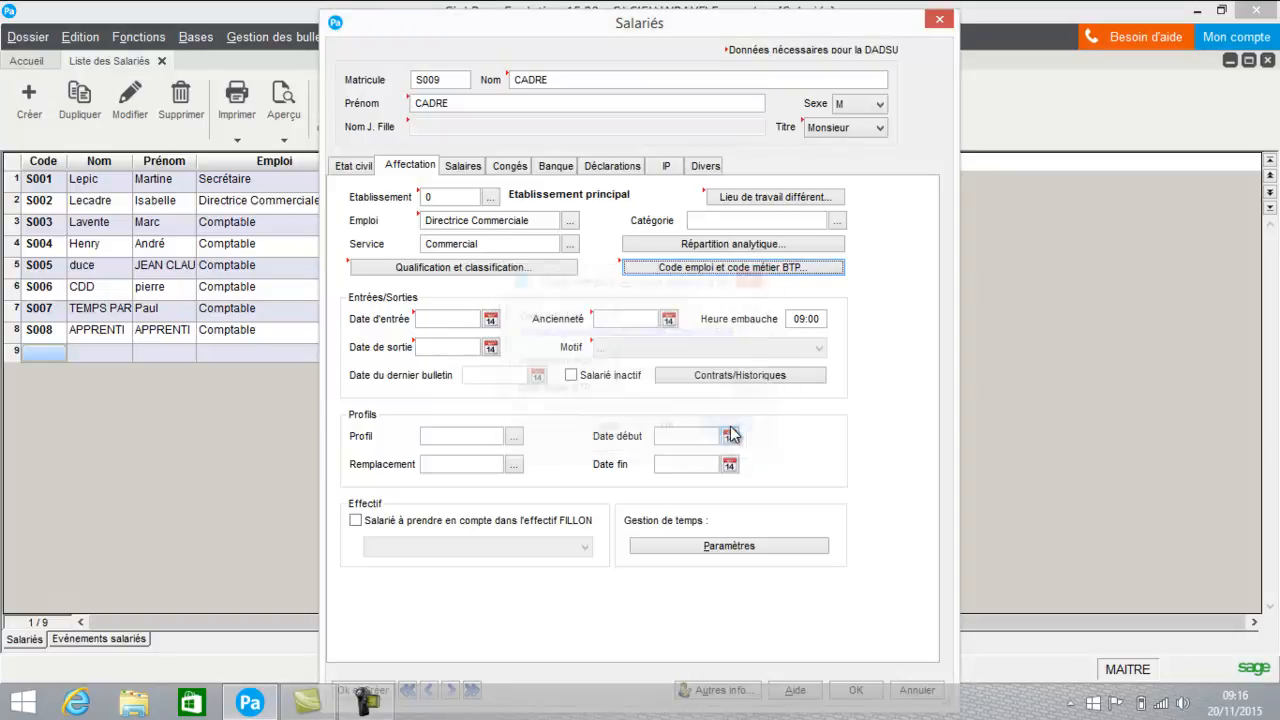
- Set the employee's entry date to 20/11/2015 and assign the CADRE (Salarié Cadre) profile
click(491, 320)
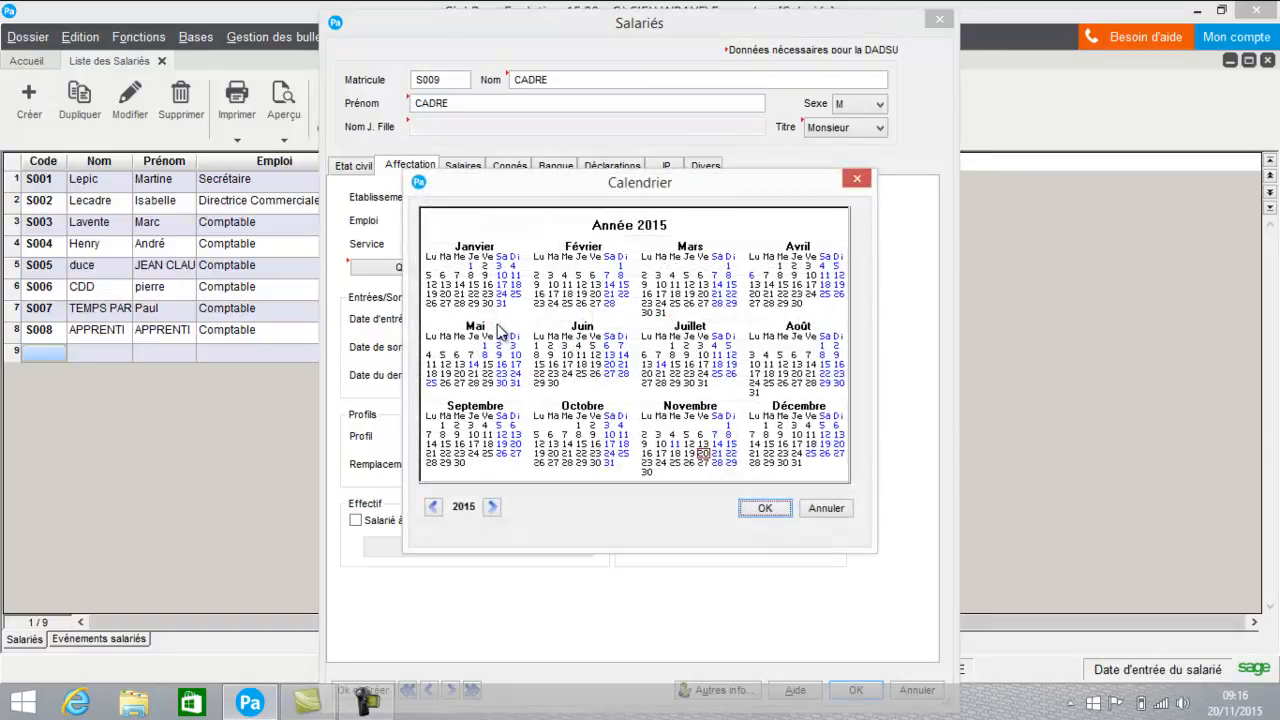
double_click(697, 456)
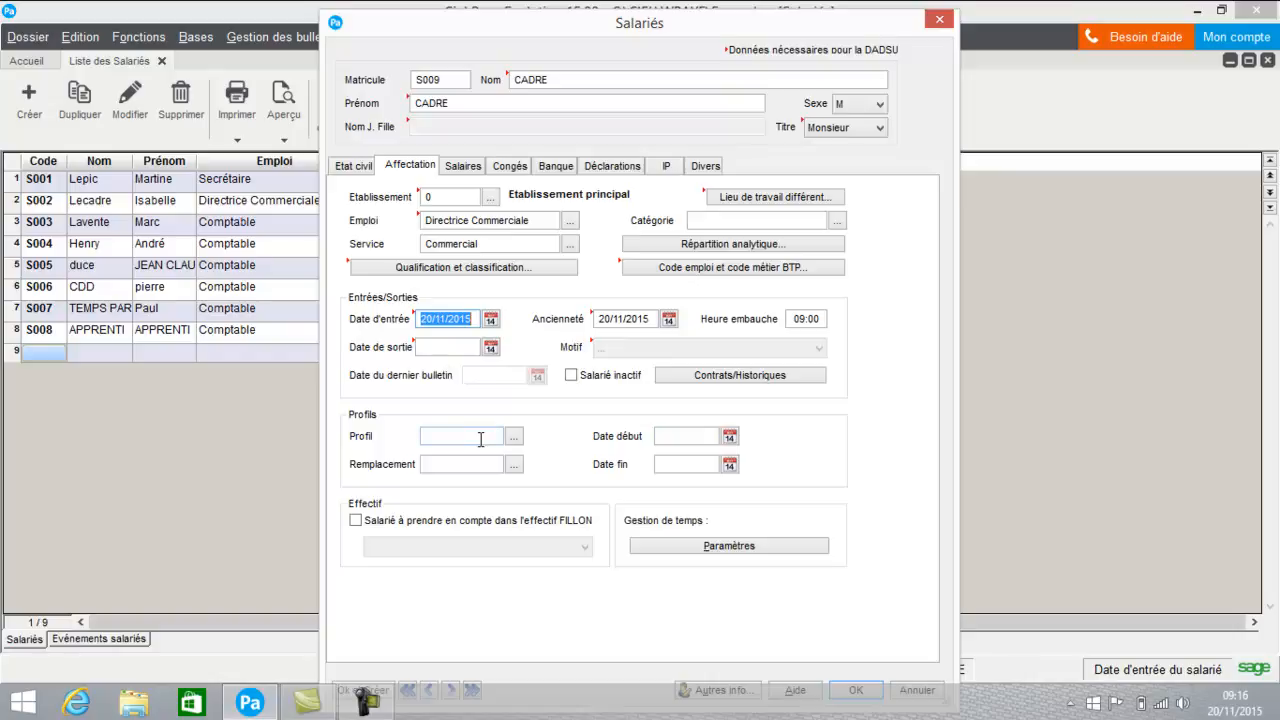
click(481, 439)
click(513, 436)
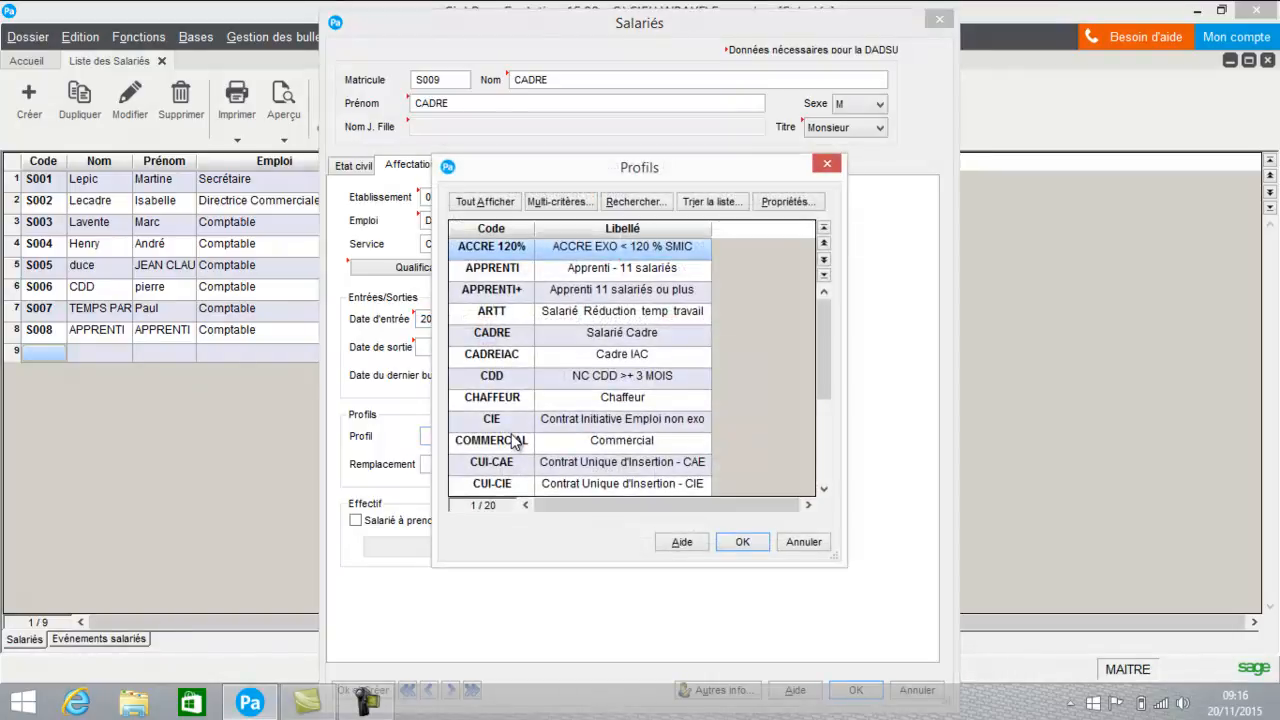
click(505, 338)
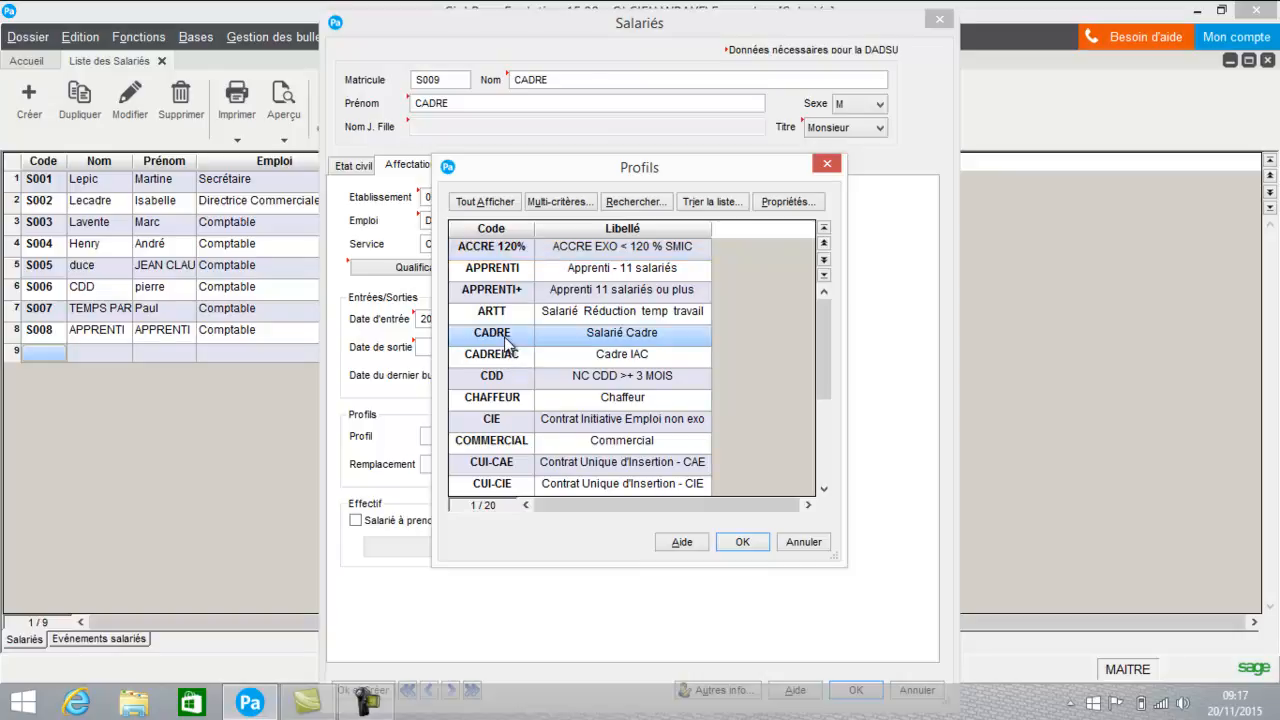
click(750, 546)
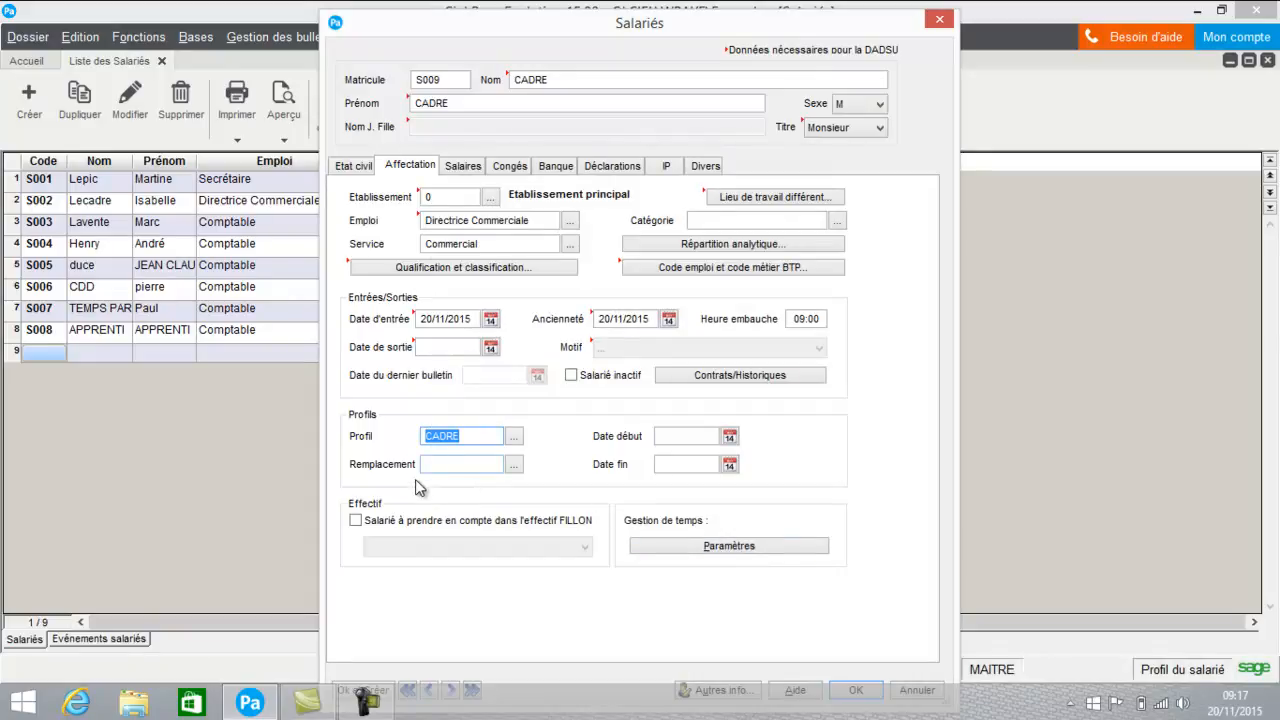
- In the salary details, choose Mensuel as pay type, with a contractual remuneration of 2500 and average daily hours of 7
click(459, 168)
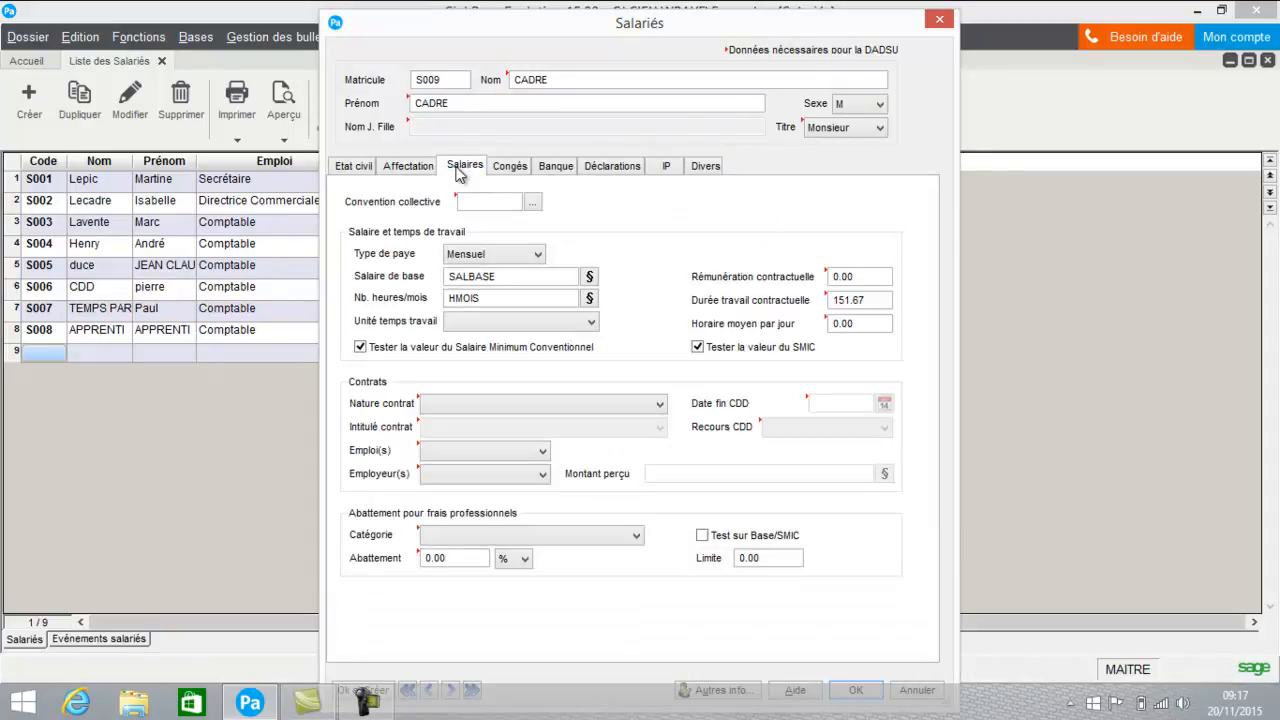
click(489, 257)
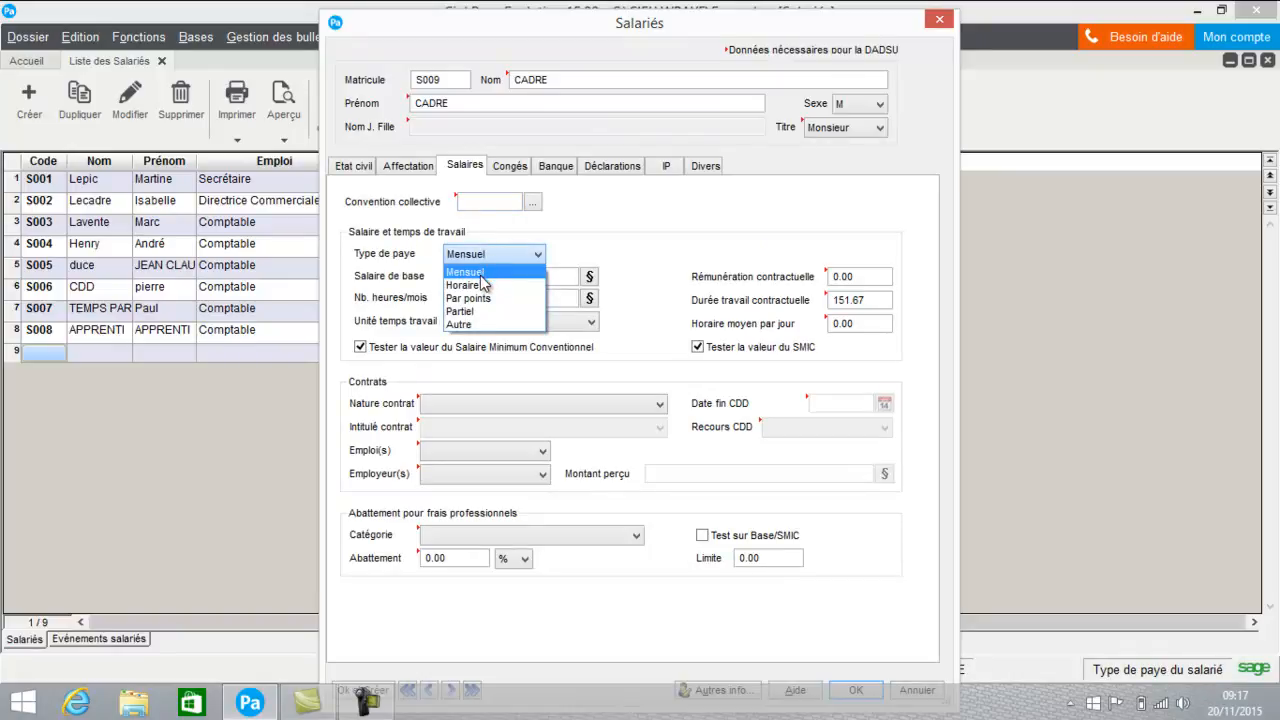
click(481, 274)
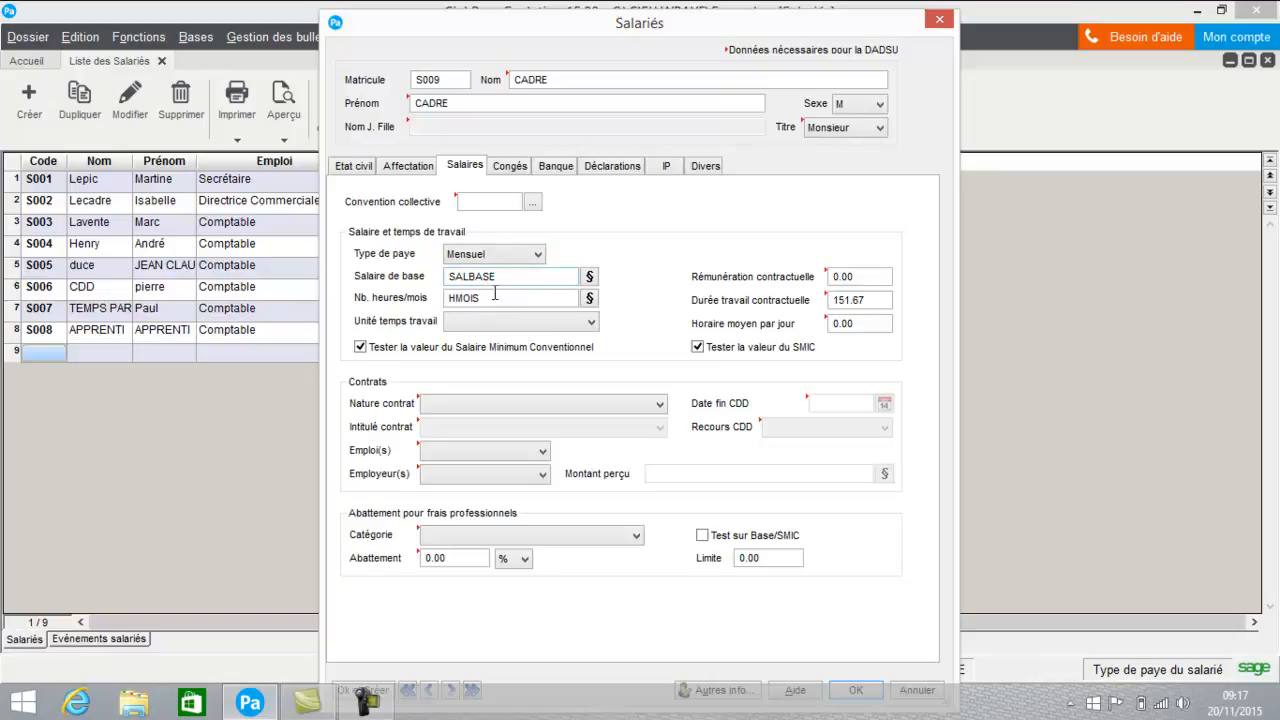
click(869, 272)
drag(869, 272, 812, 280)
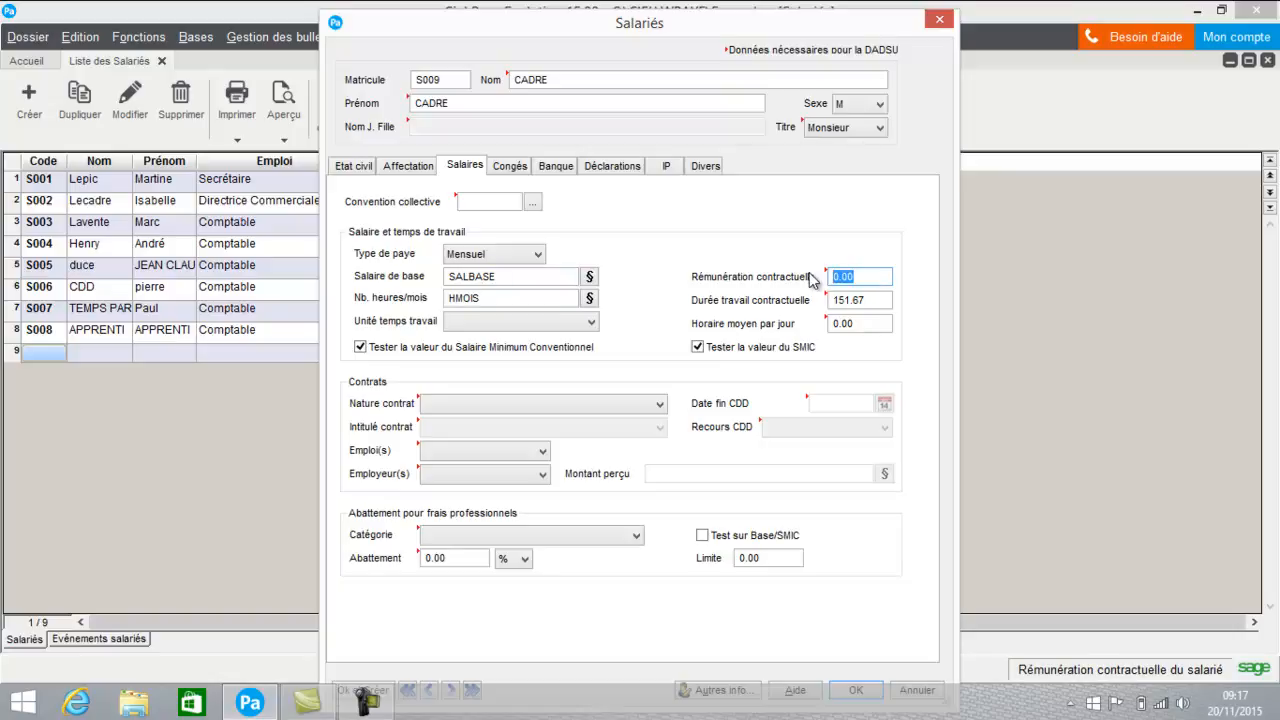
text(2500)
key(Tab)
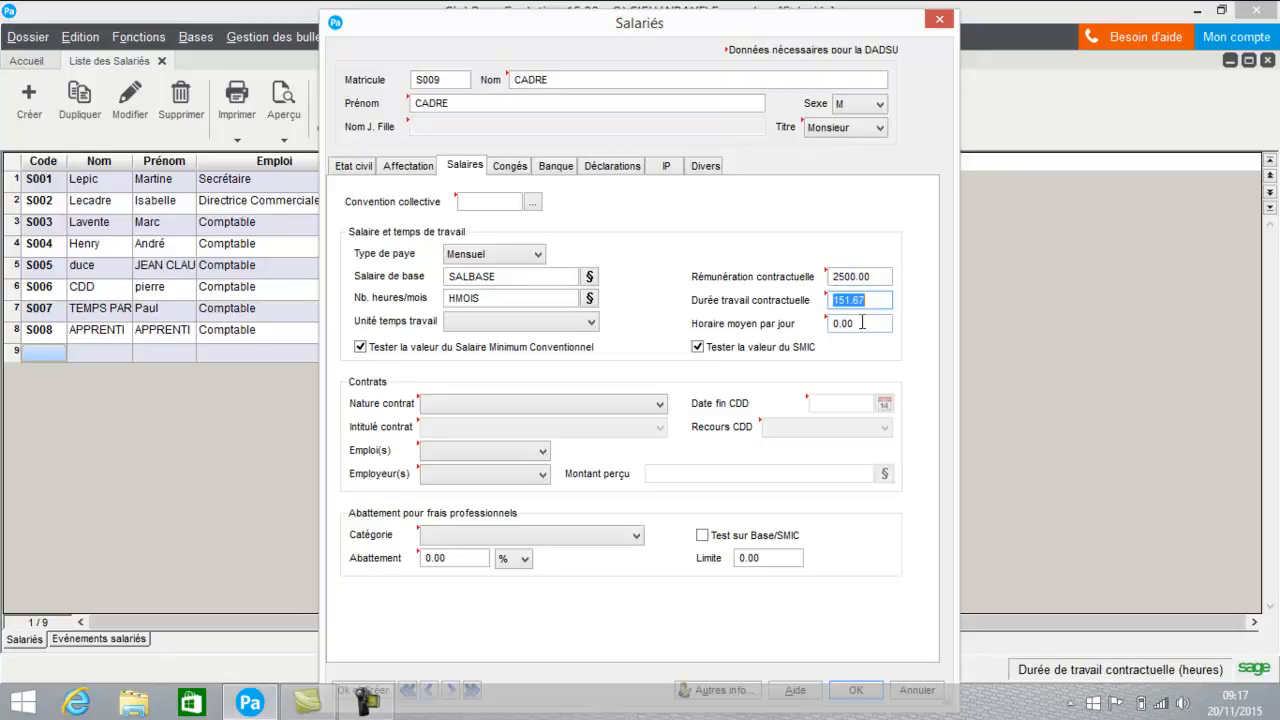
drag(862, 323, 803, 327)
text(7)
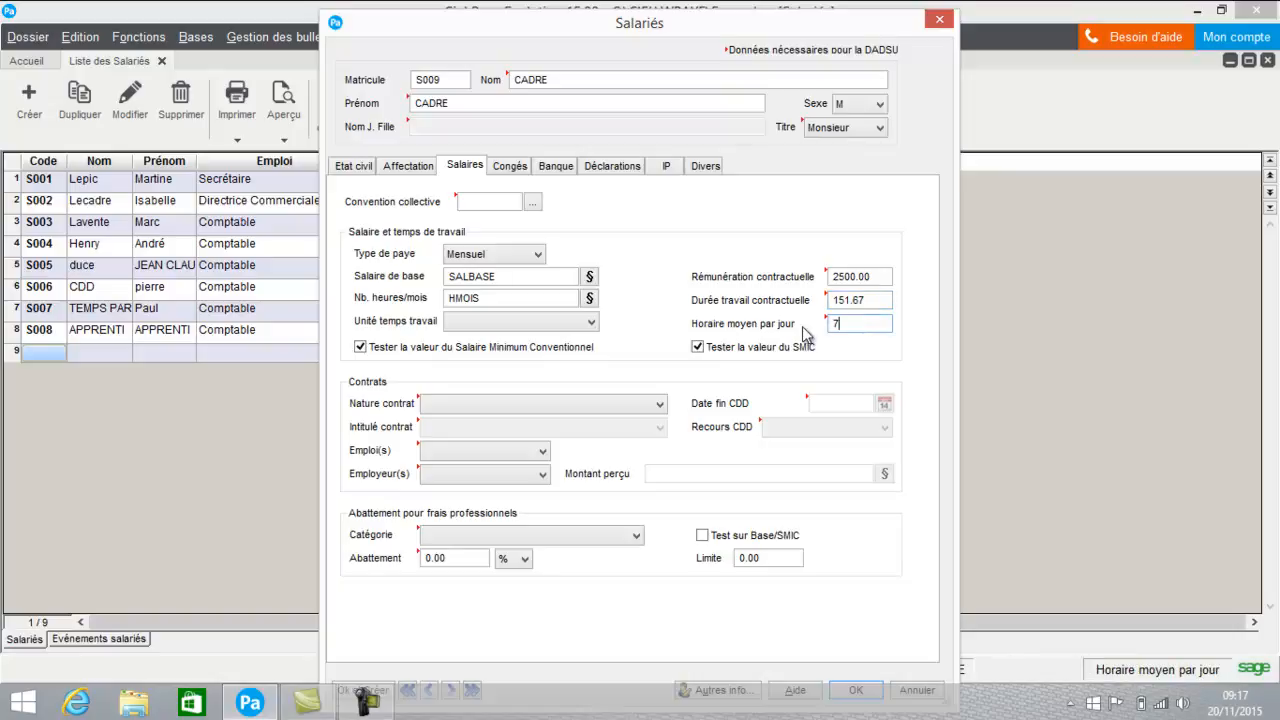
key(Tab)
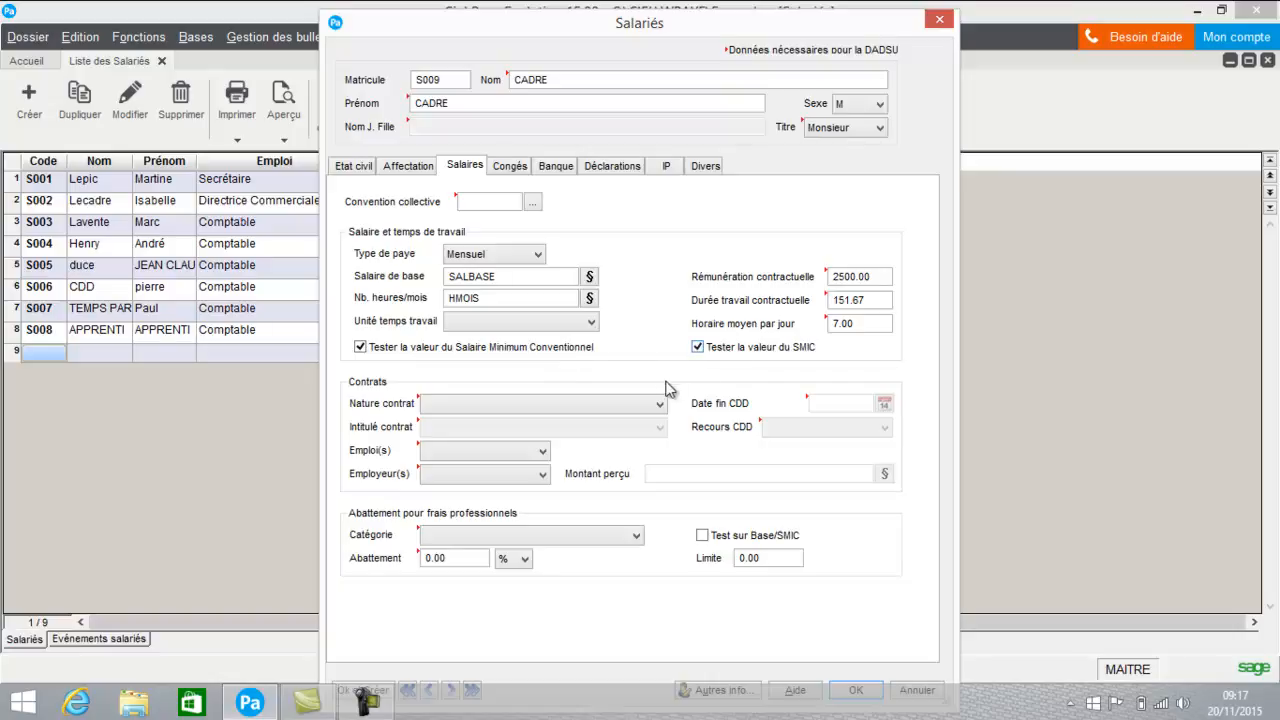
- Set the contract nature to Contrat à durée indéterminée and the contract title to Autres Contrats
click(650, 408)
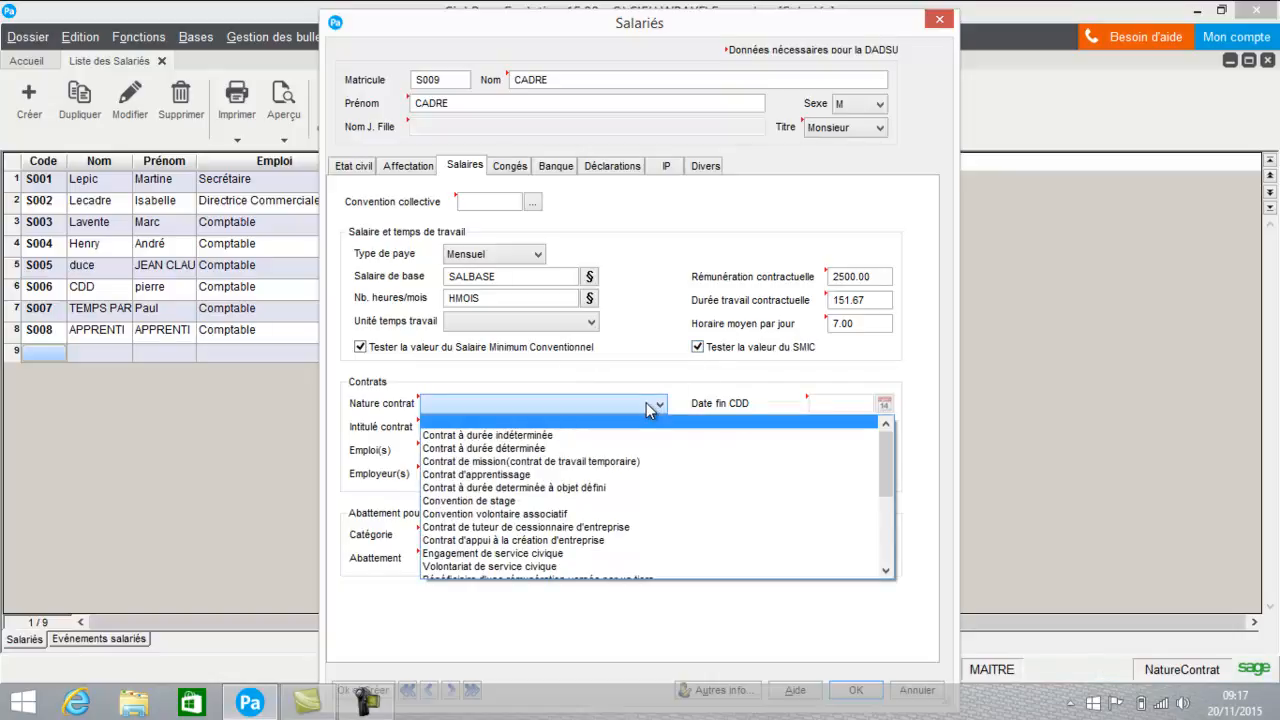
click(617, 437)
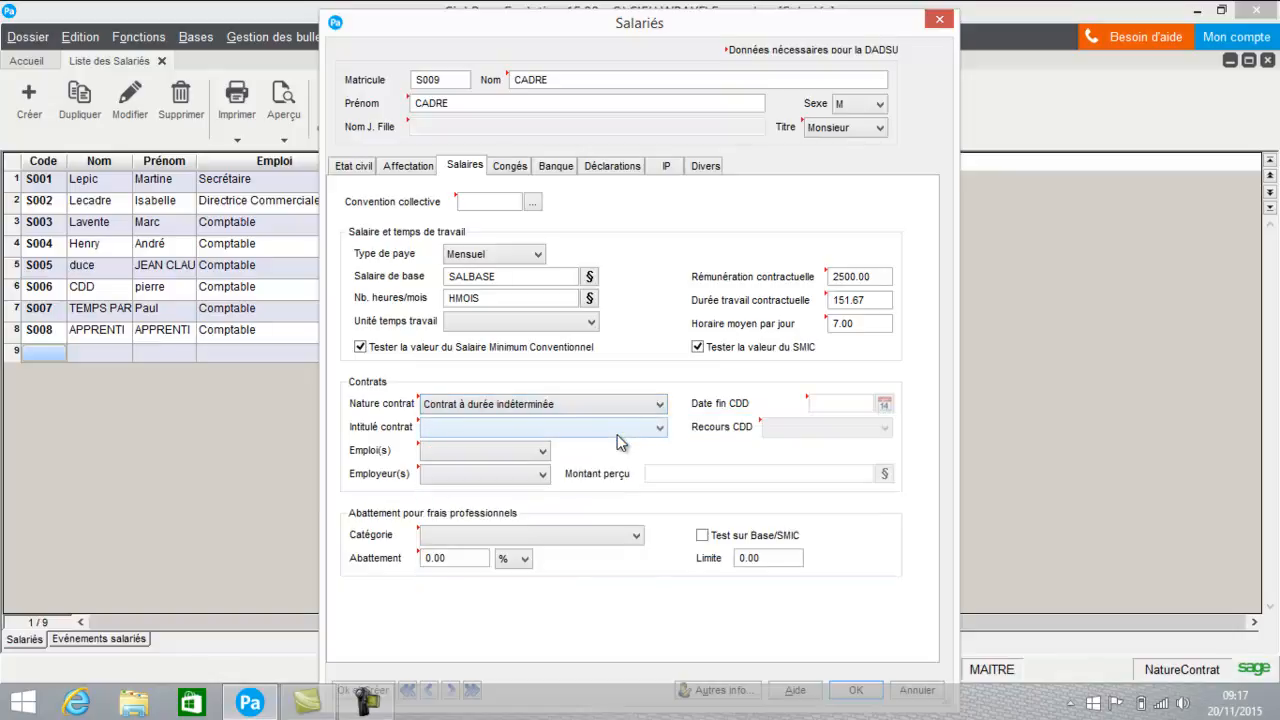
click(622, 430)
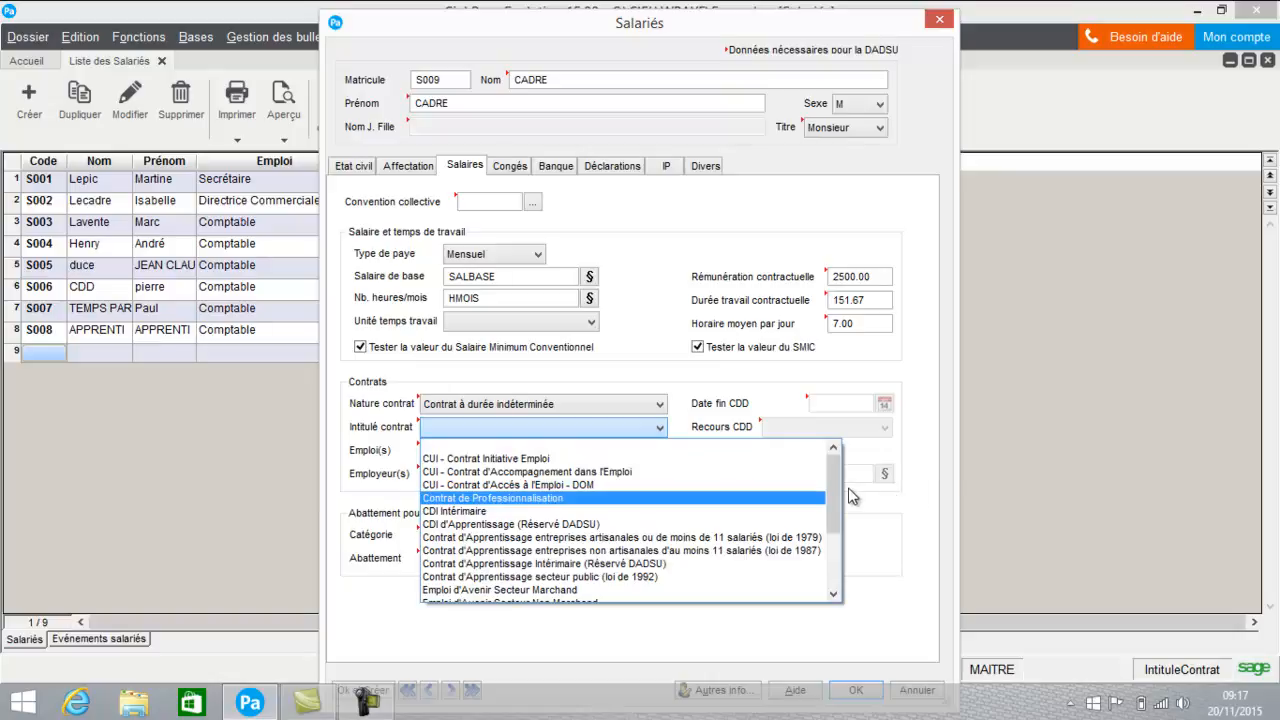
drag(838, 485, 820, 576)
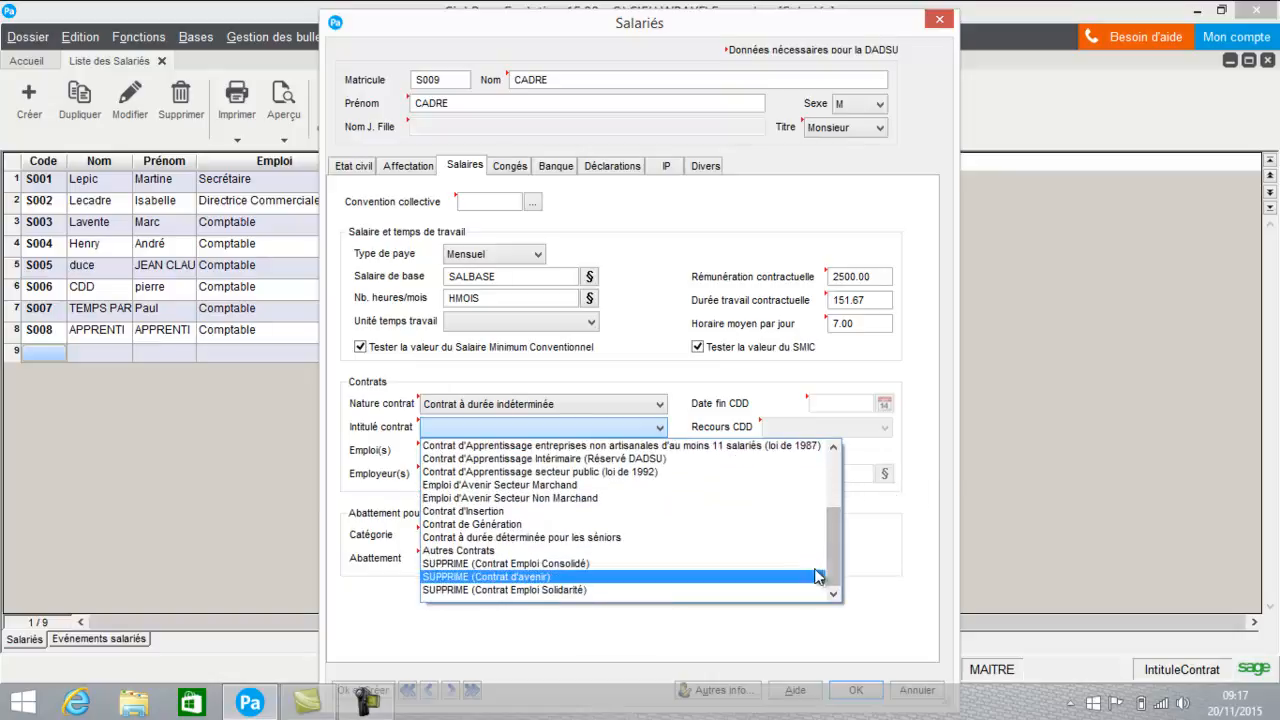
click(740, 551)
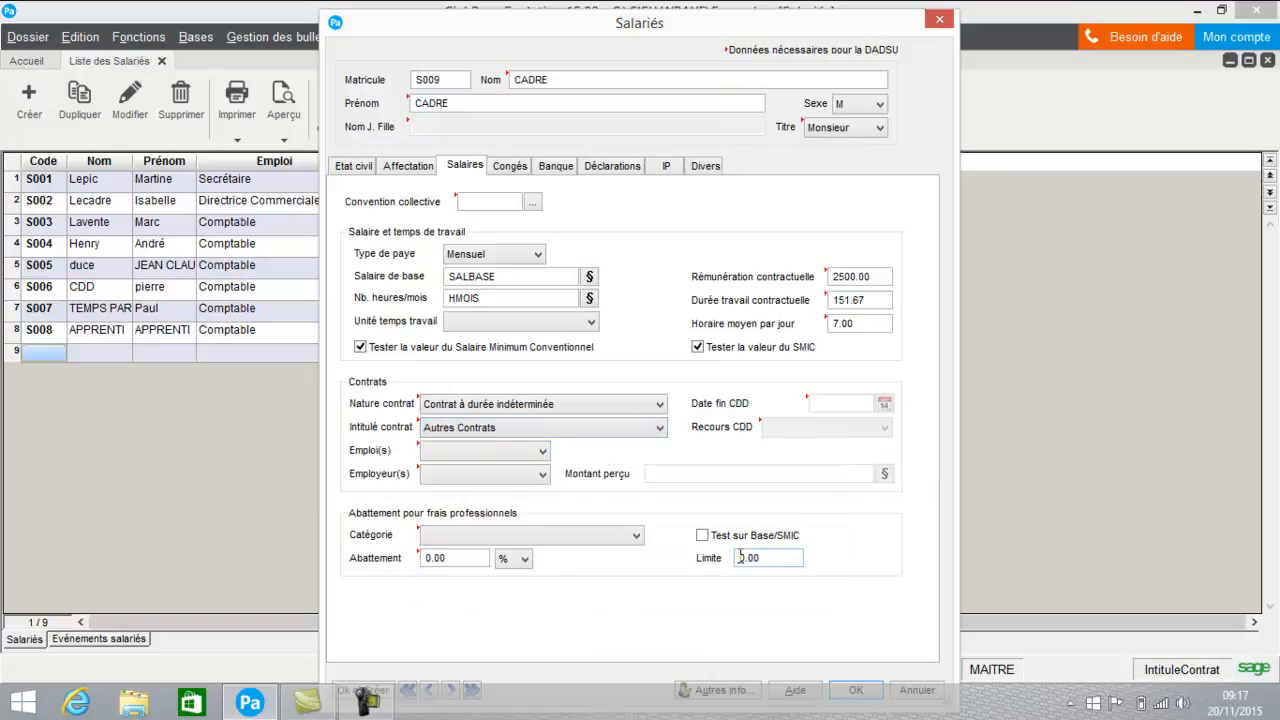
- Set the contract's Emploi(s) to Emploi unique and Employeur(s) to Employeur unique
click(490, 453)
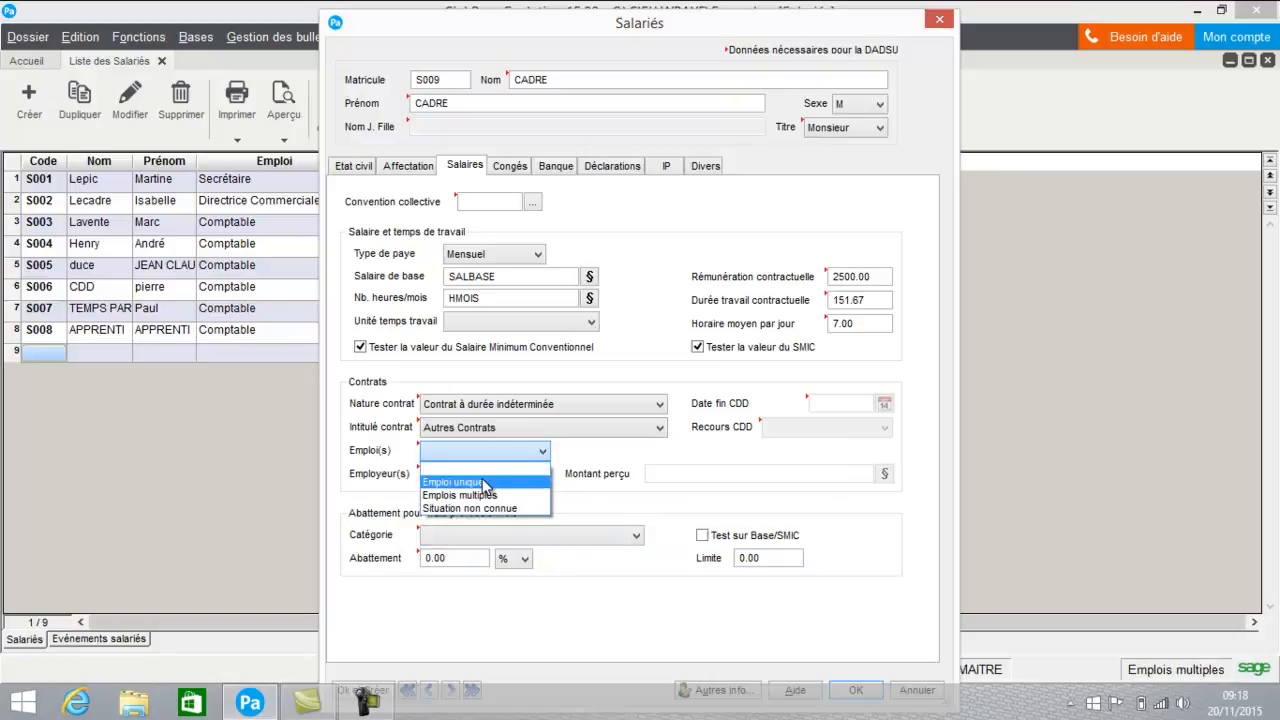
click(485, 483)
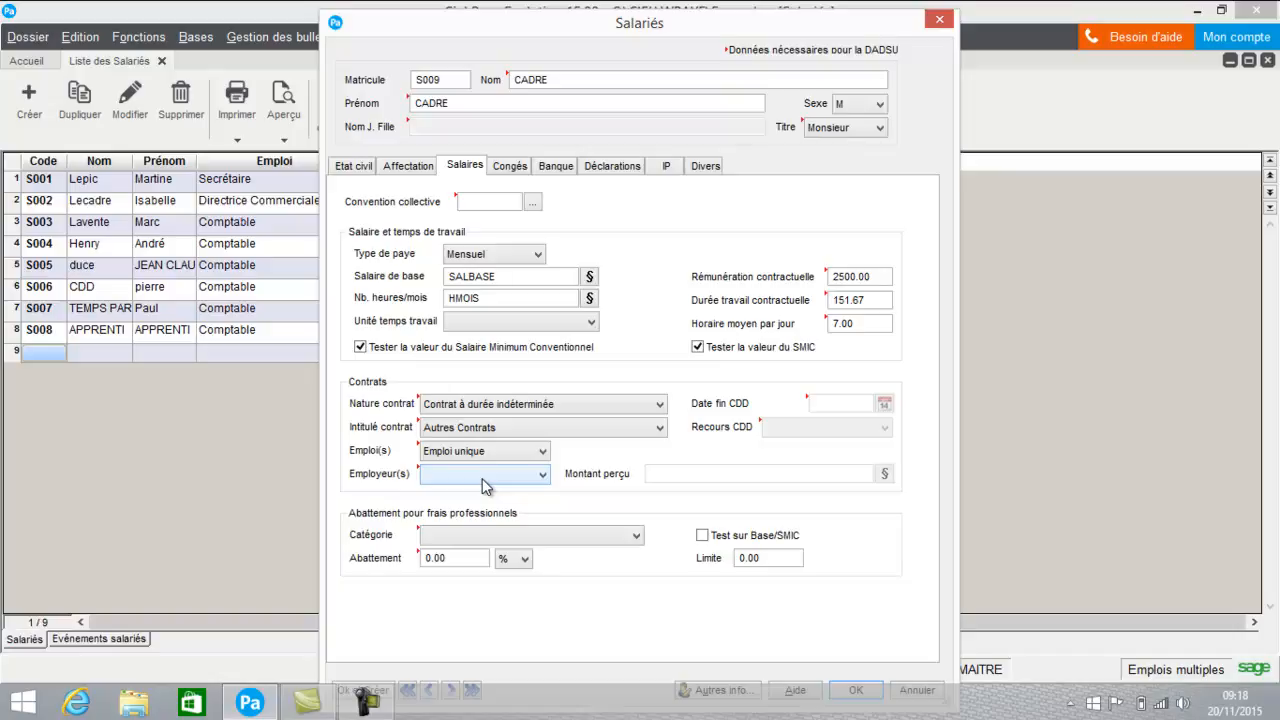
click(485, 486)
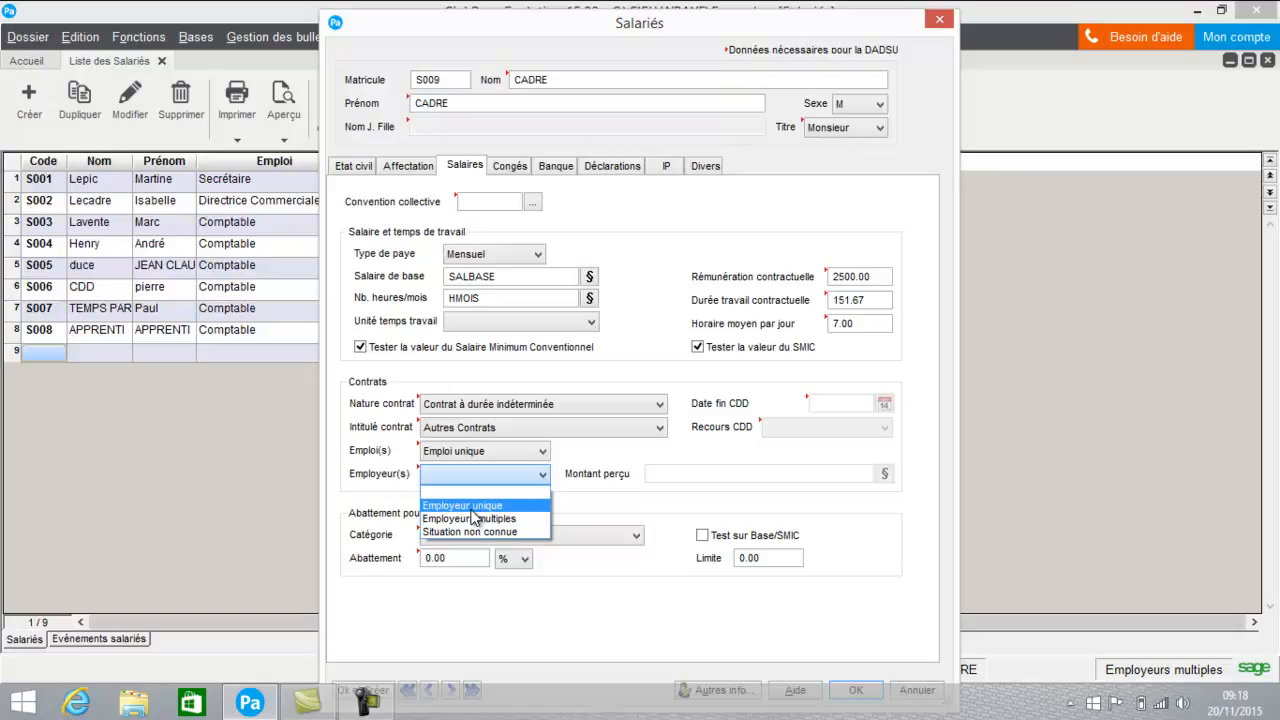
click(472, 507)
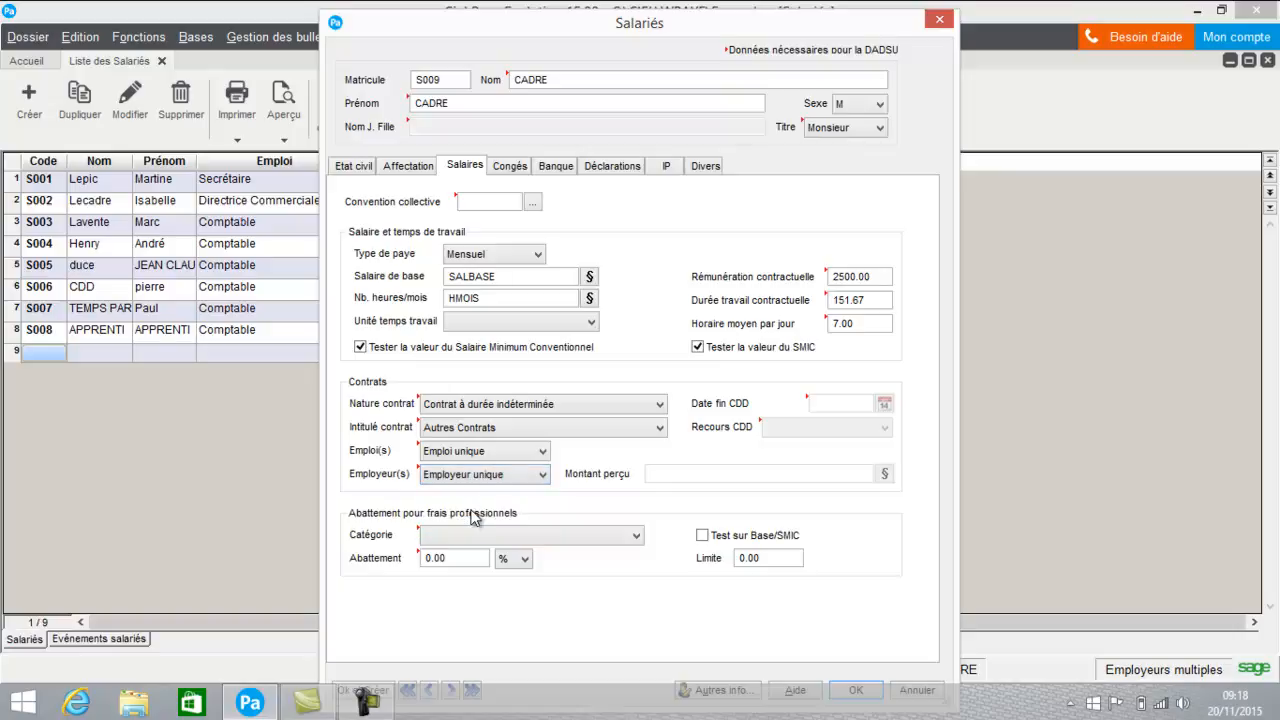
- Look over the leave and bank details, and set the activity in the declarations to Salarié non concerné
click(515, 172)
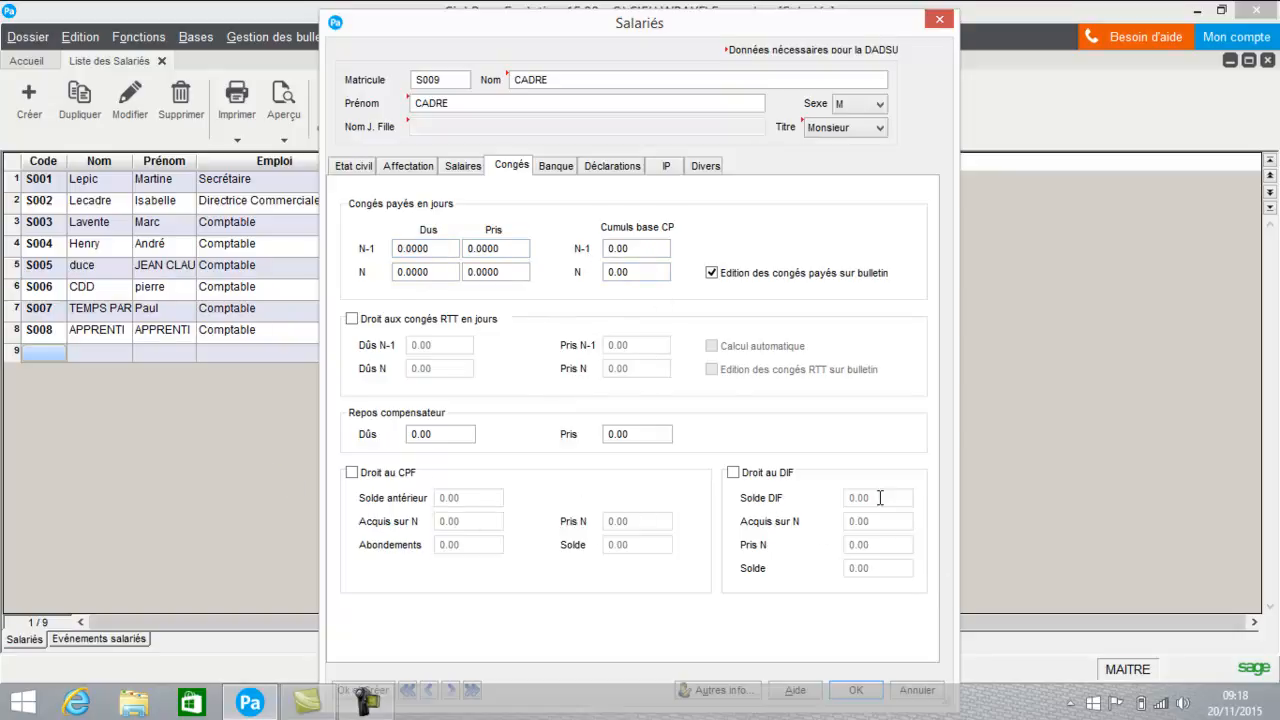
click(549, 174)
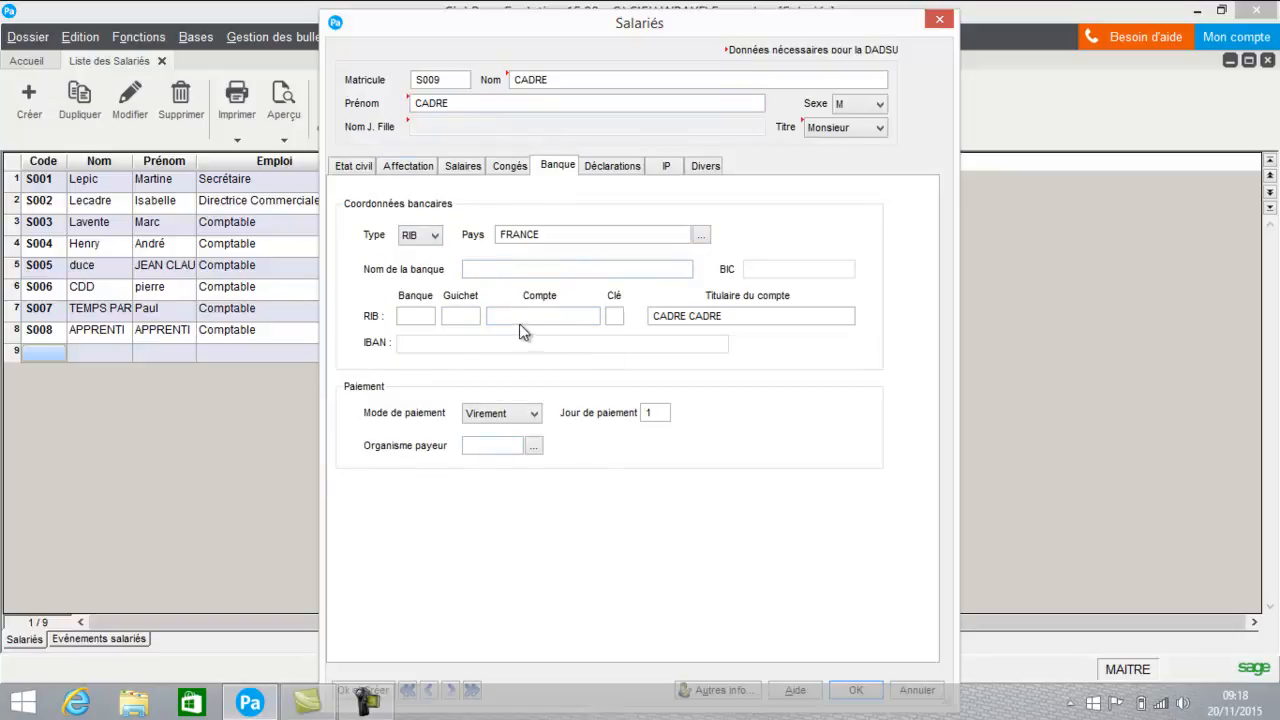
click(610, 170)
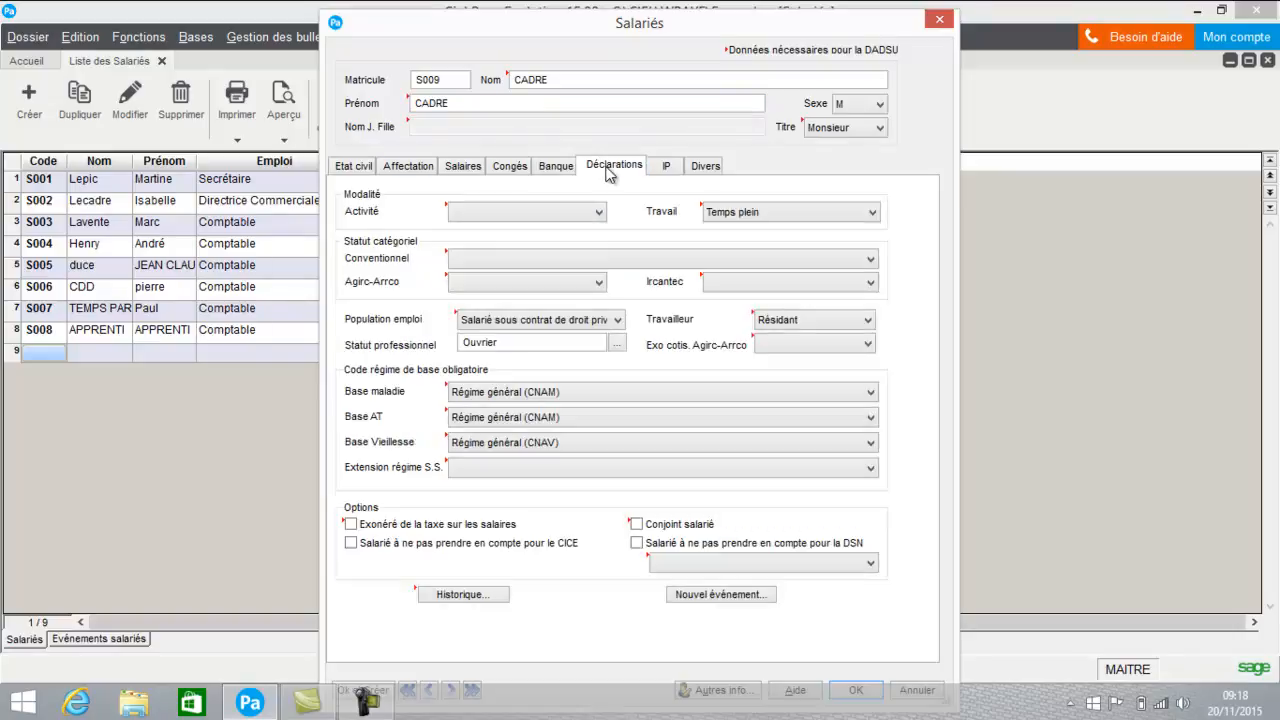
click(554, 211)
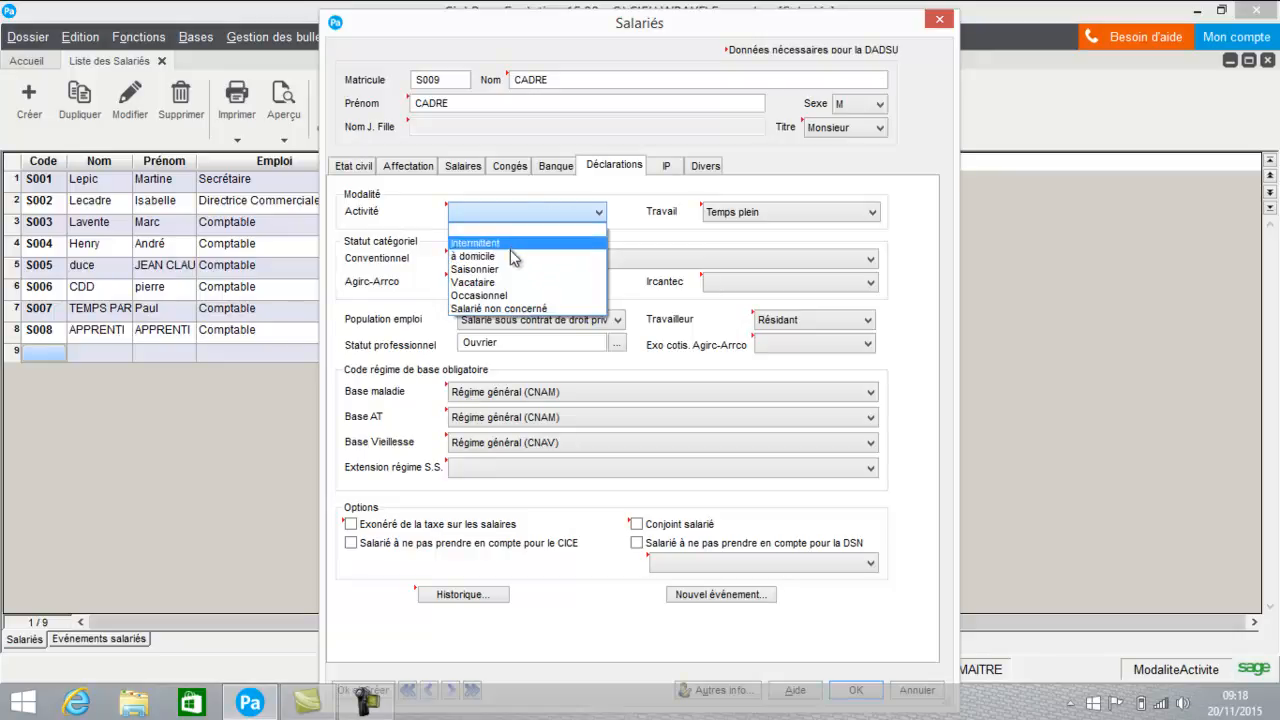
click(499, 308)
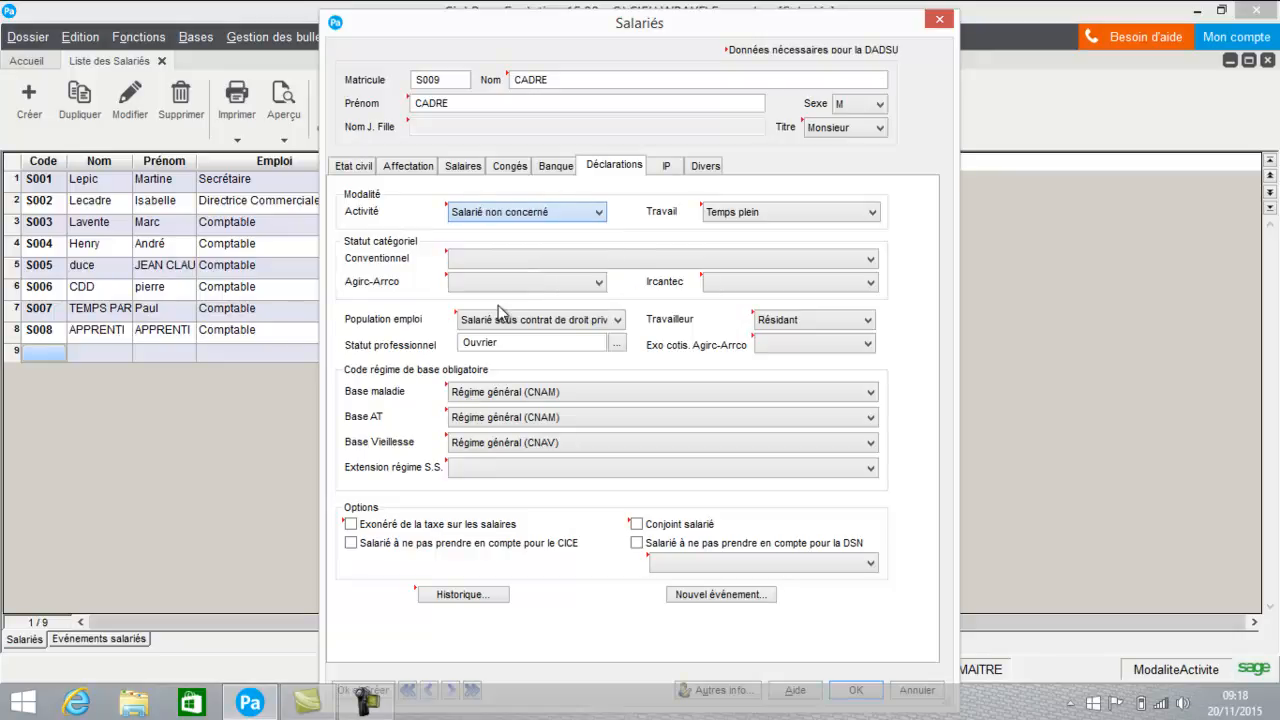
- Set the Conventionnel status to Cadre dirigeant (votant au collège employeur des élections prud'hommales) and the Agirc-Arrco status to Cadre (art. 4 et 4bis)
click(721, 259)
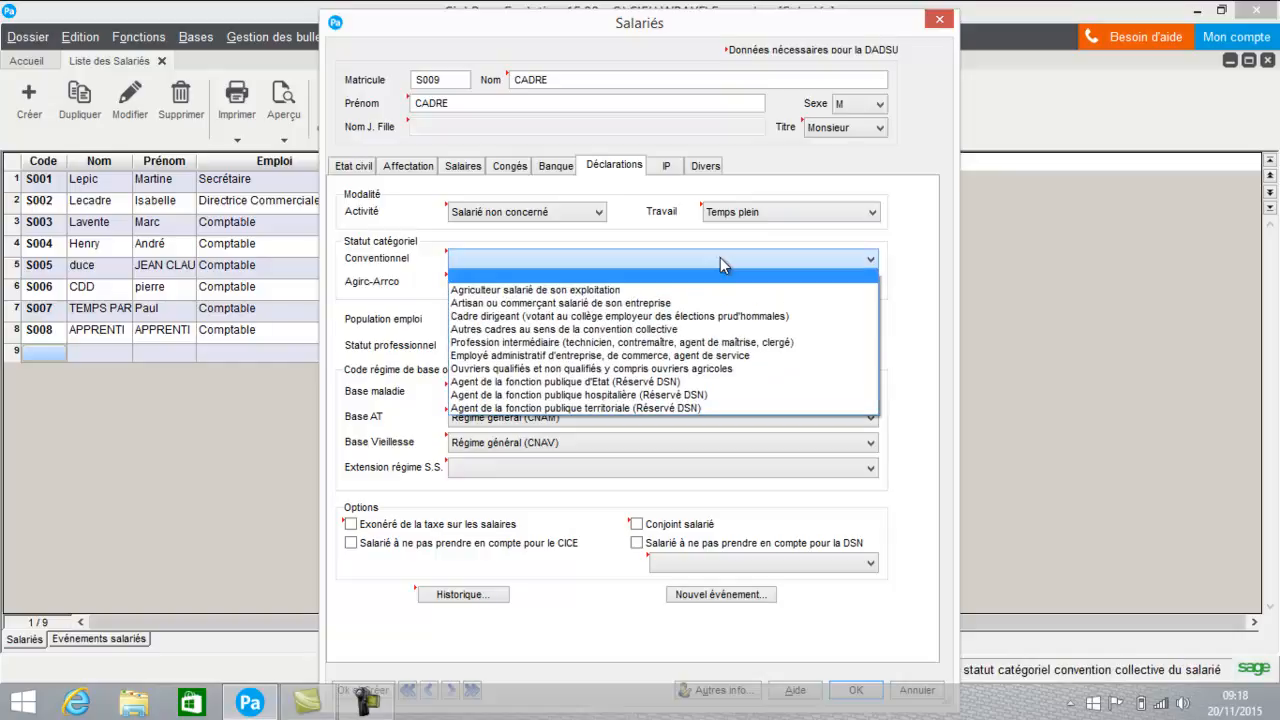
click(684, 317)
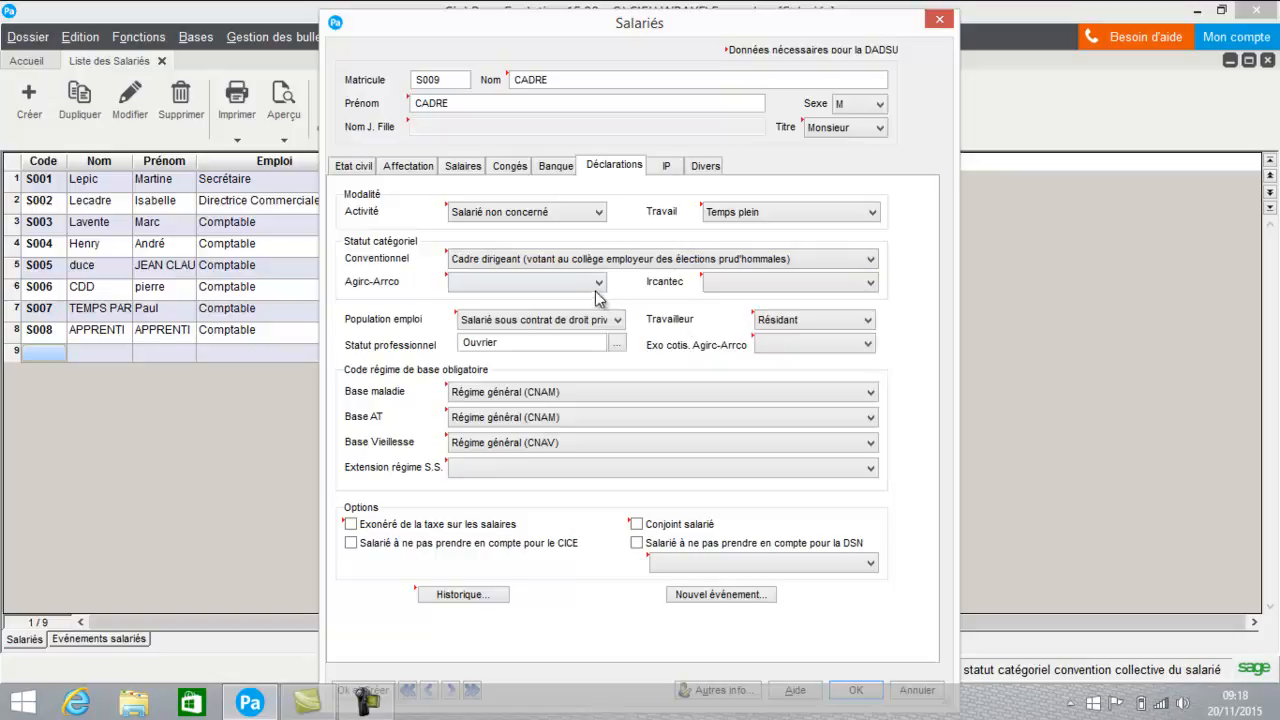
click(592, 284)
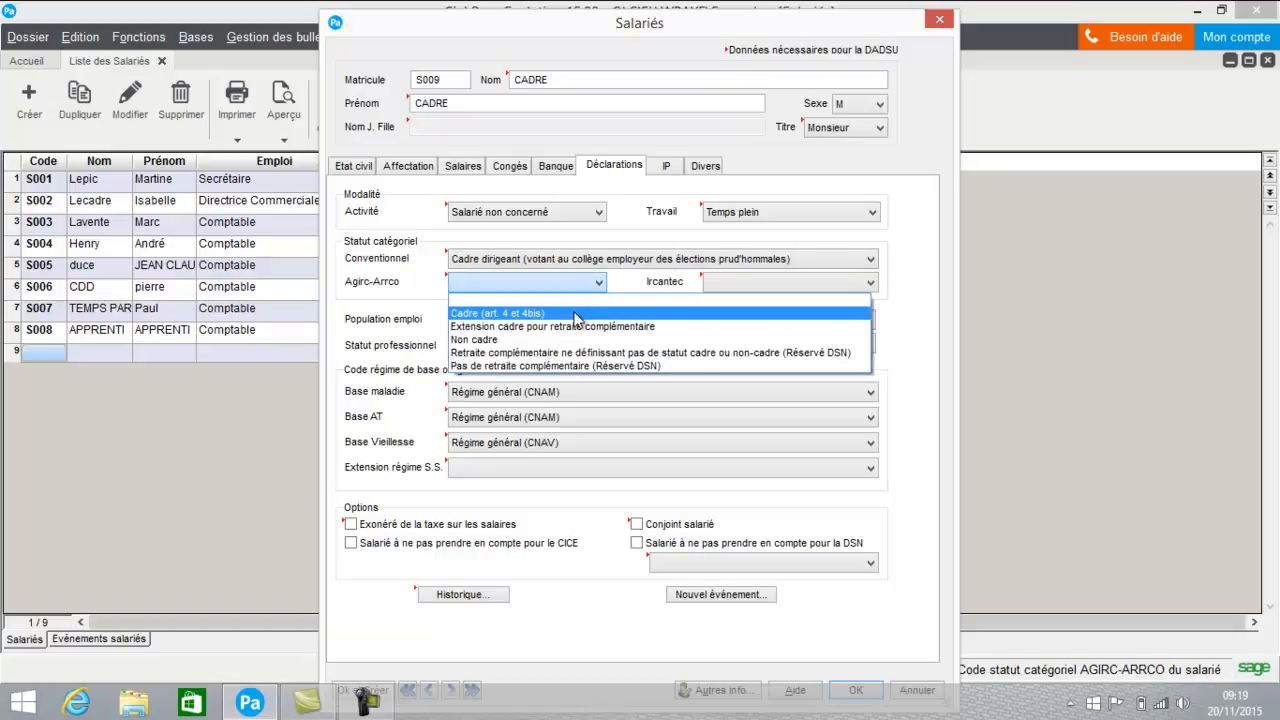
click(576, 315)
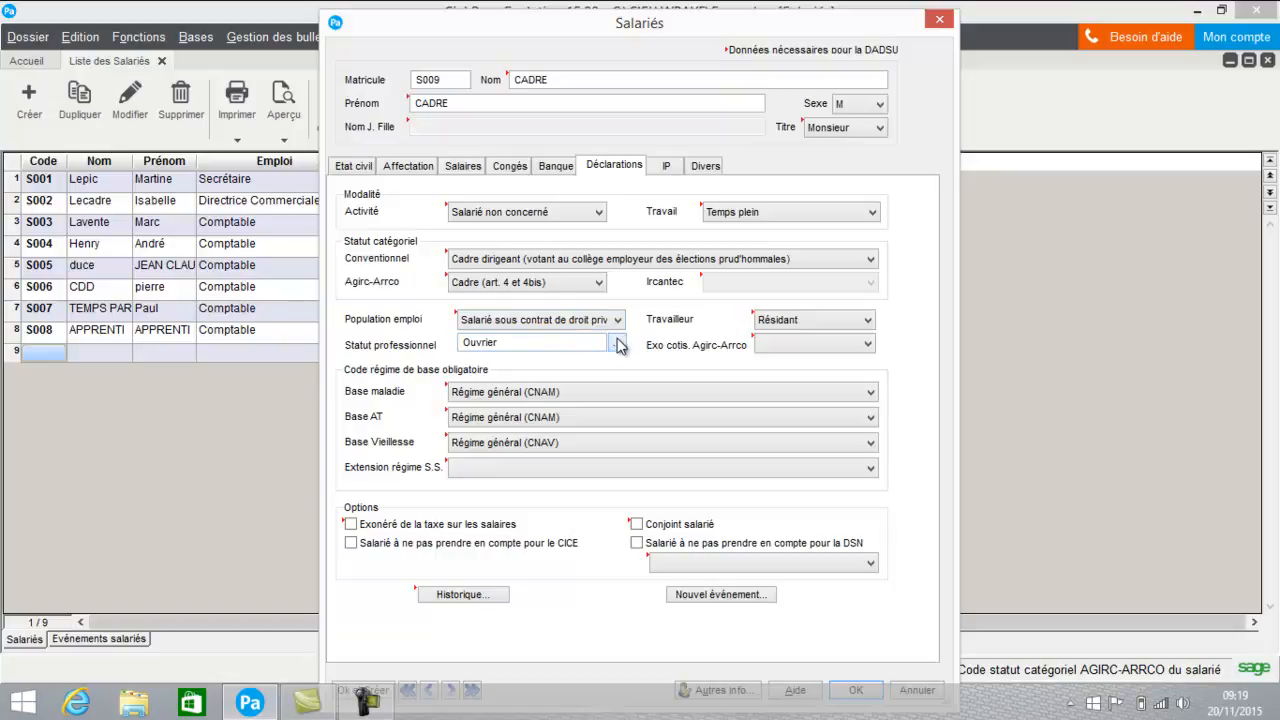
- Set the employee's professional status to Cadre supérieur from the private sector list
click(617, 343)
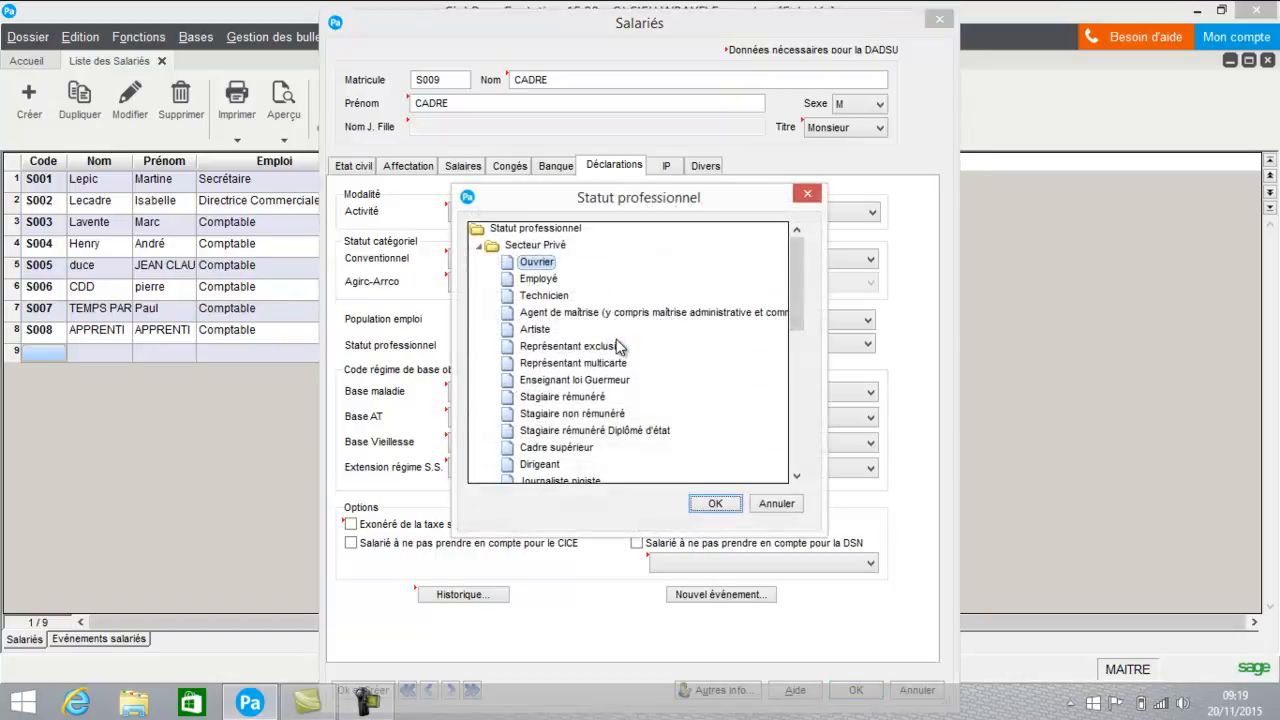
click(578, 450)
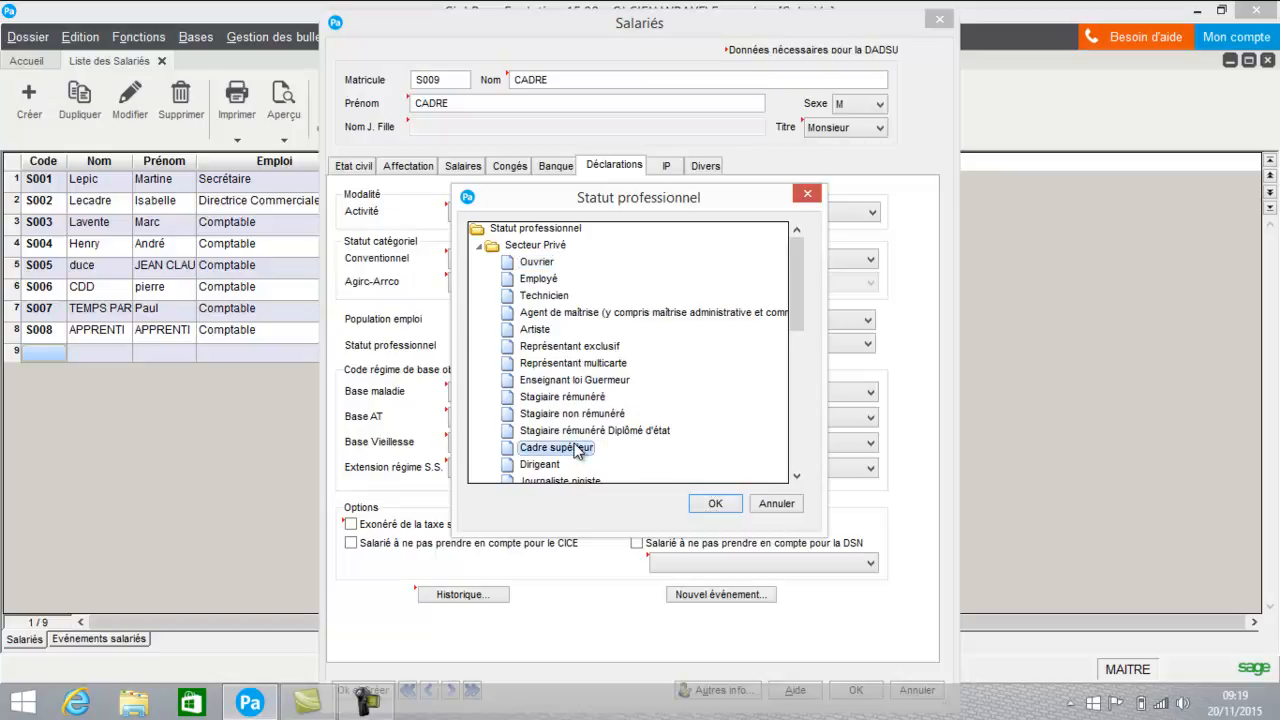
click(715, 503)
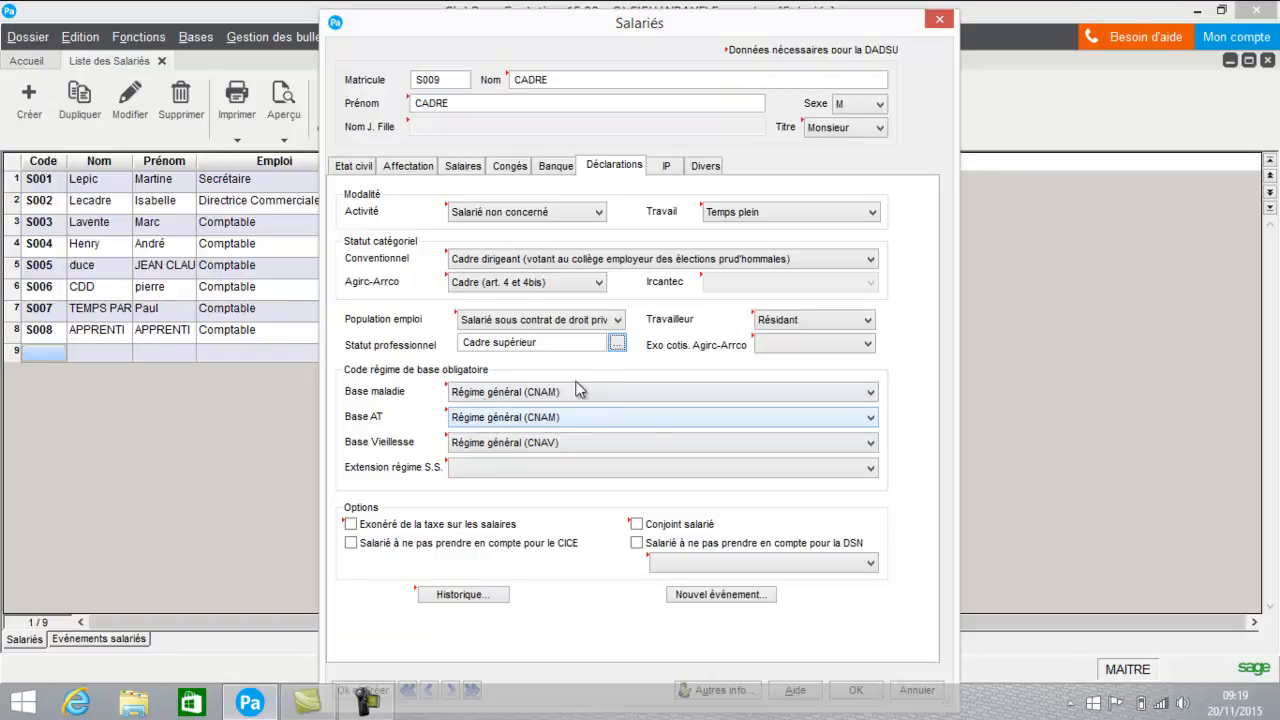
- Add the IP contract CT00004 (Contrat santé) to the employee, keeping the default numbers of dependants
click(668, 167)
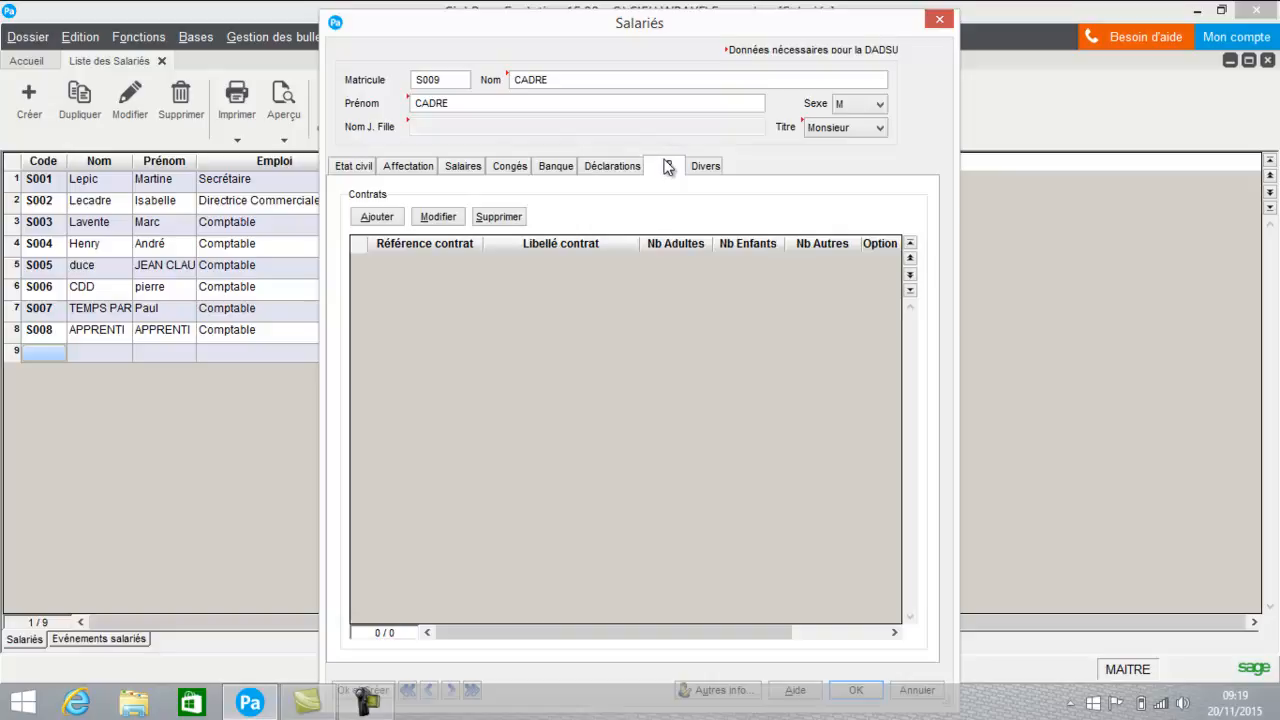
click(376, 216)
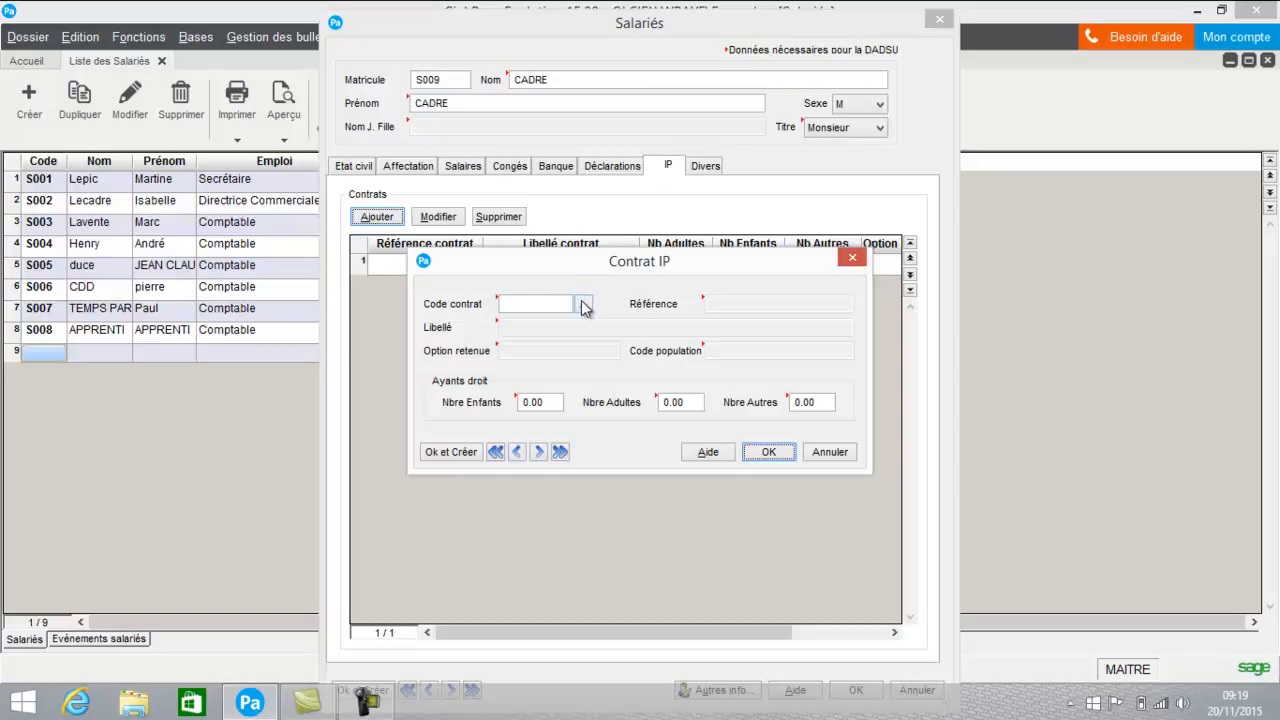
click(585, 307)
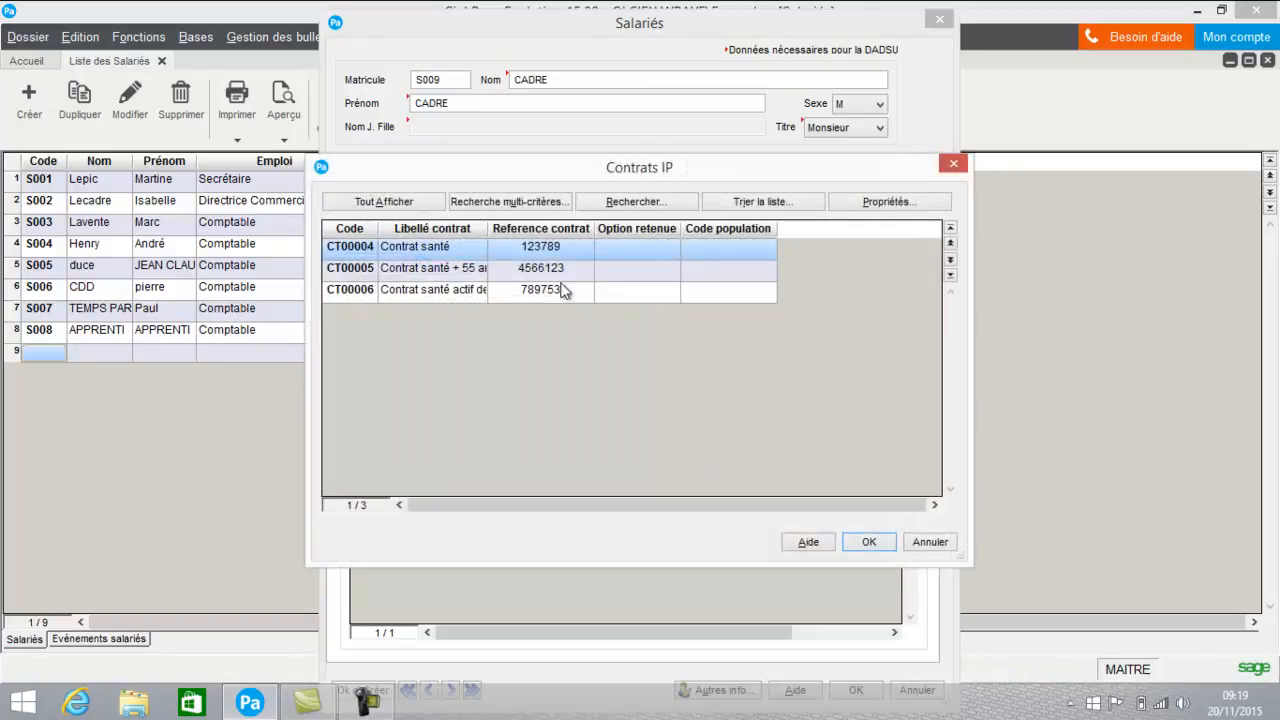
double_click(432, 247)
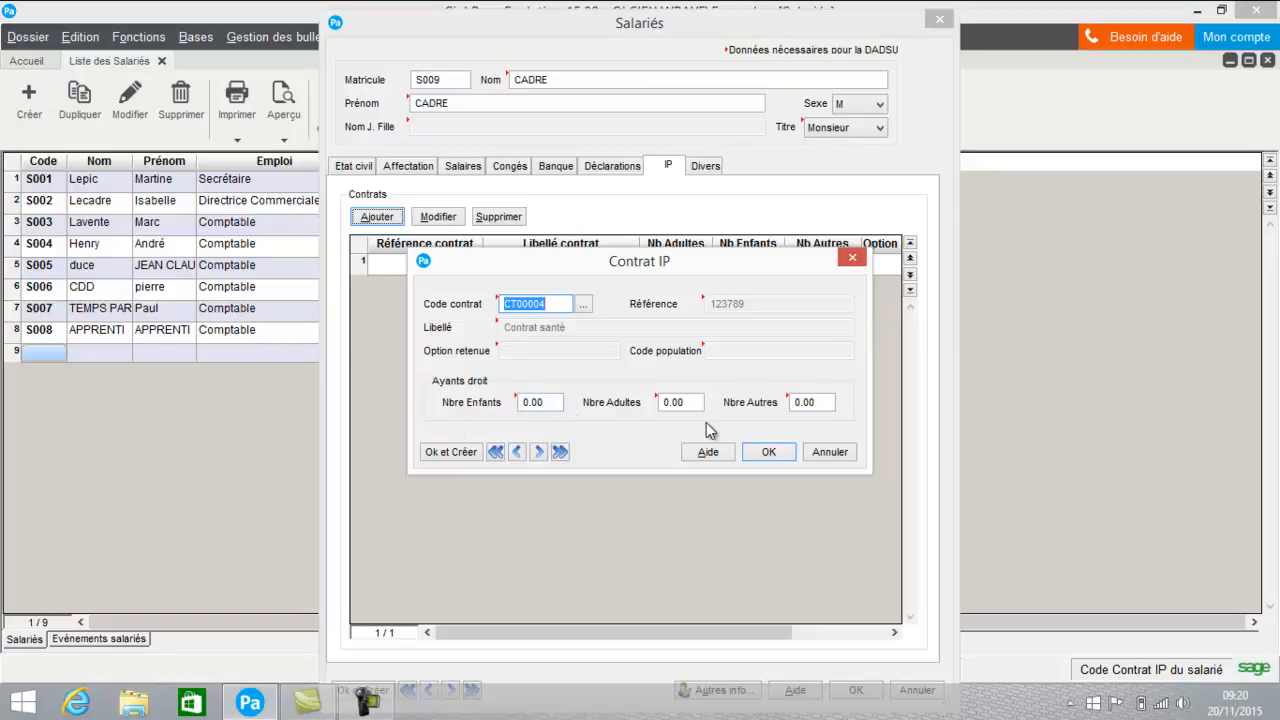
click(769, 452)
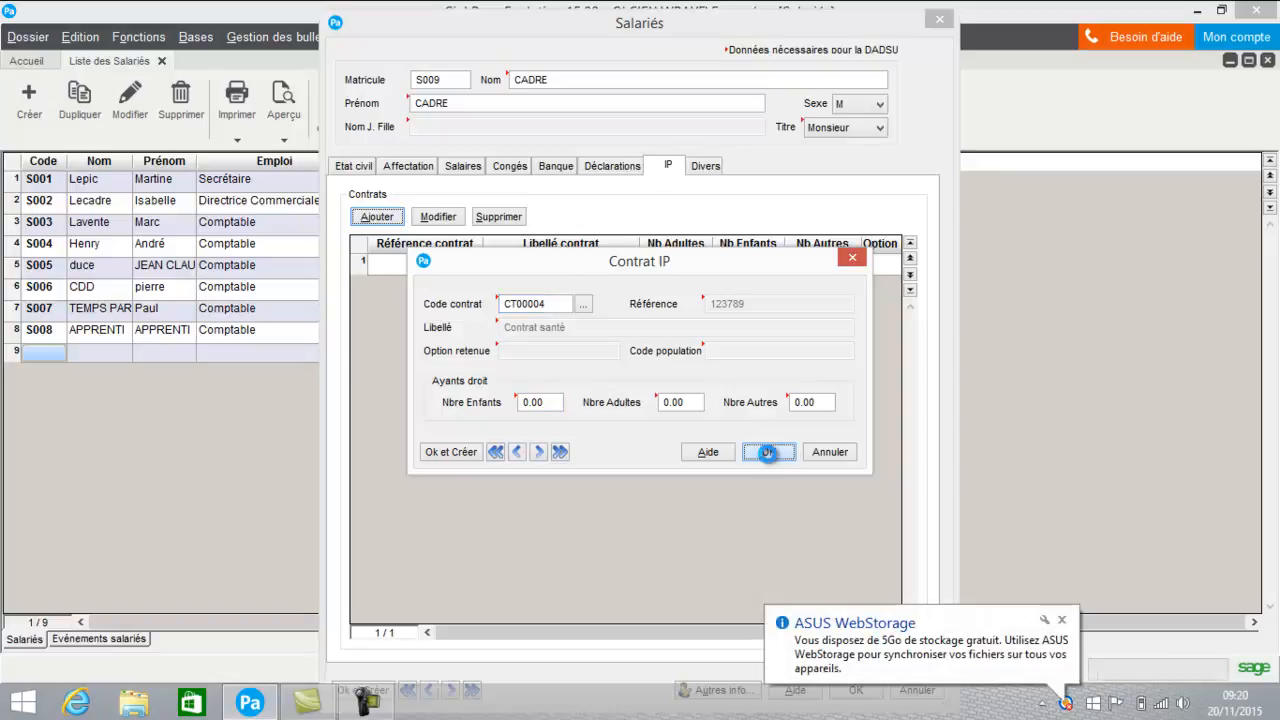
click(1062, 620)
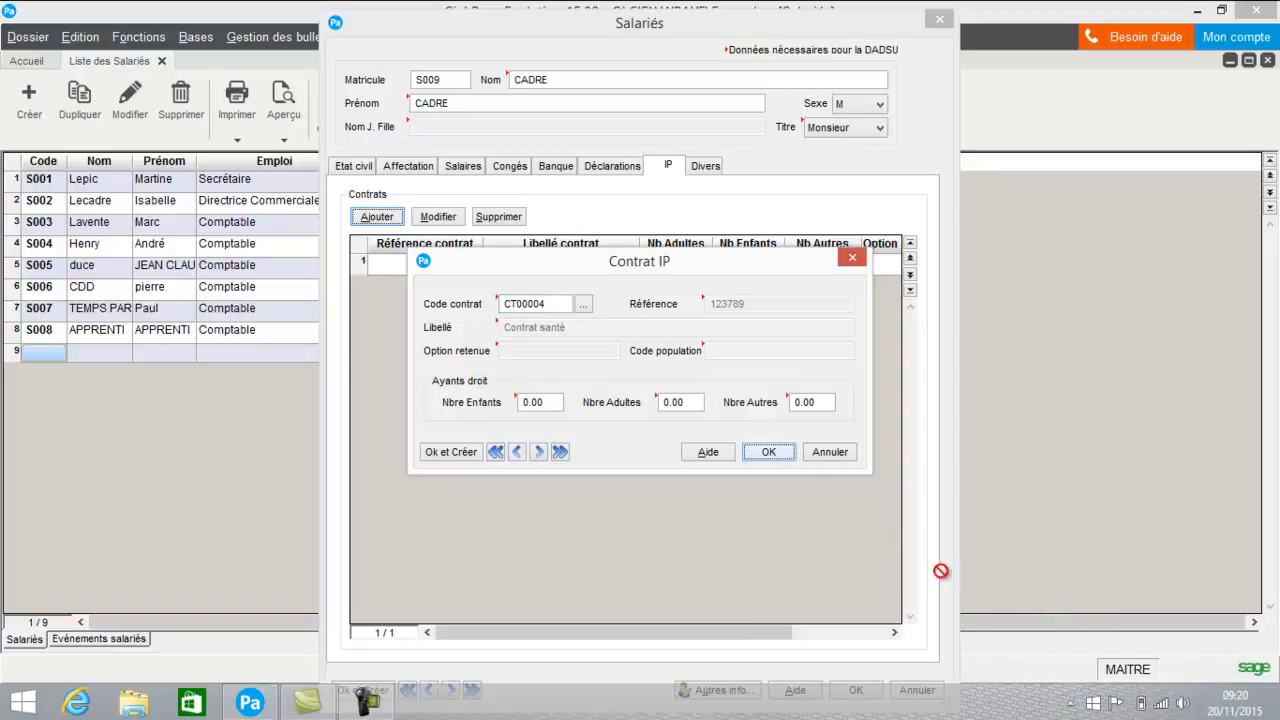
click(769, 452)
- Check the accounting accounts in the miscellaneous details and save the new employee record
click(708, 168)
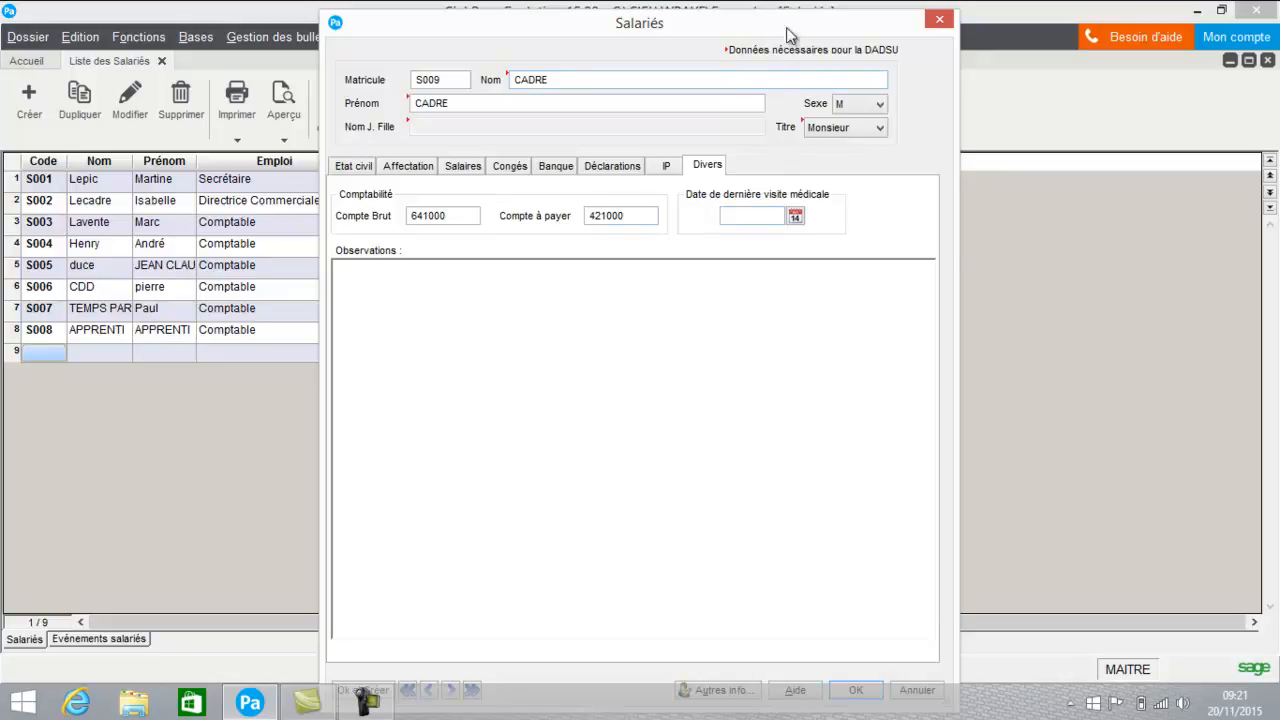
drag(789, 24, 793, 8)
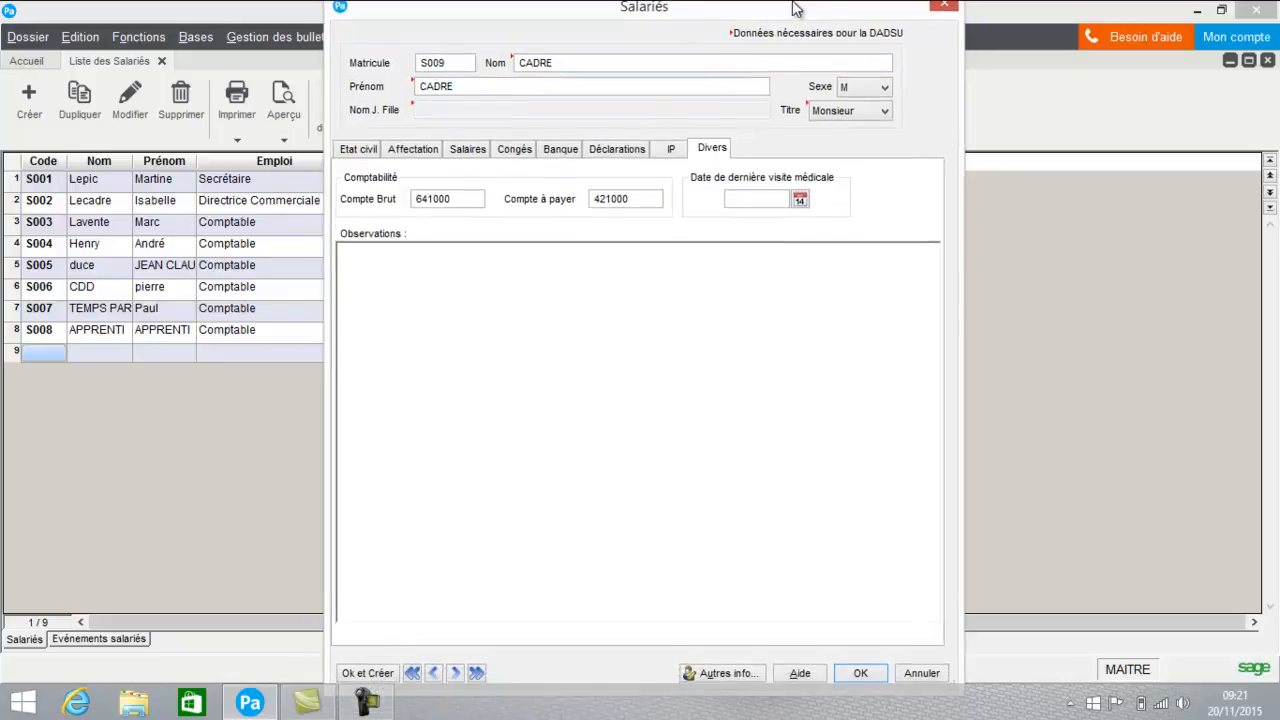
click(861, 679)
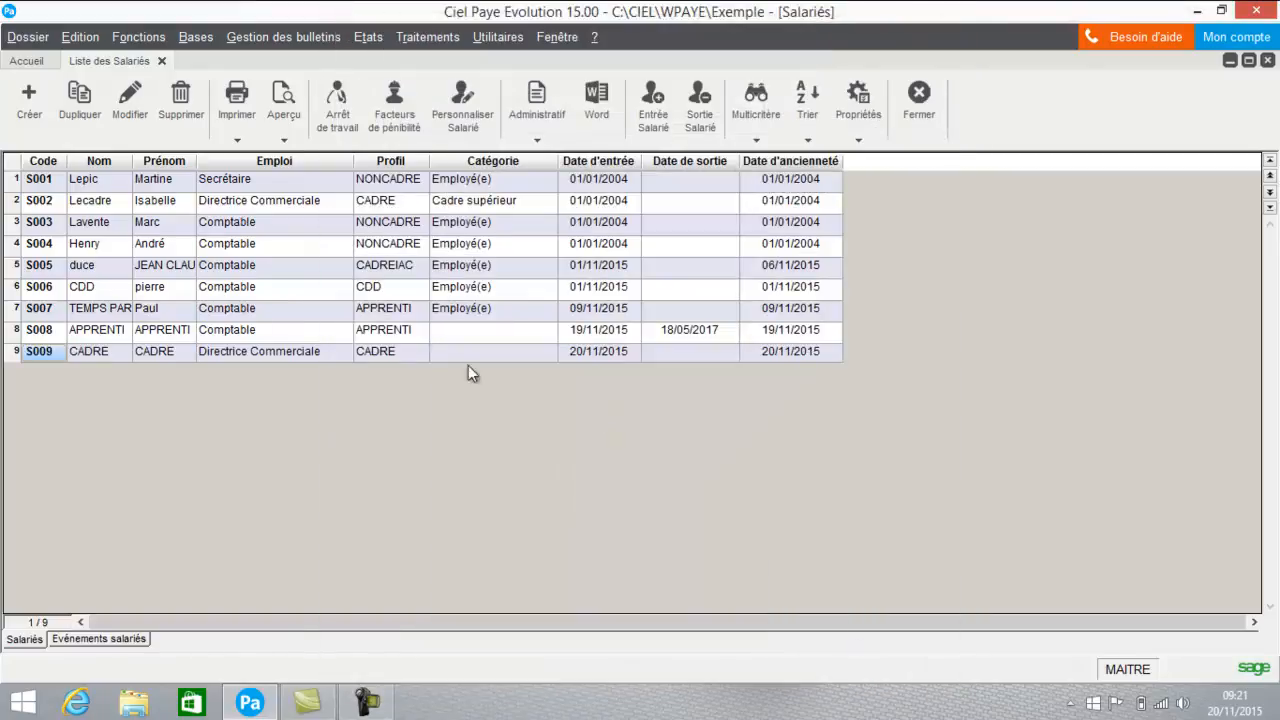
- Reopen employee S009 for modification and review the arduous-work (pénibilité) factors
click(294, 353)
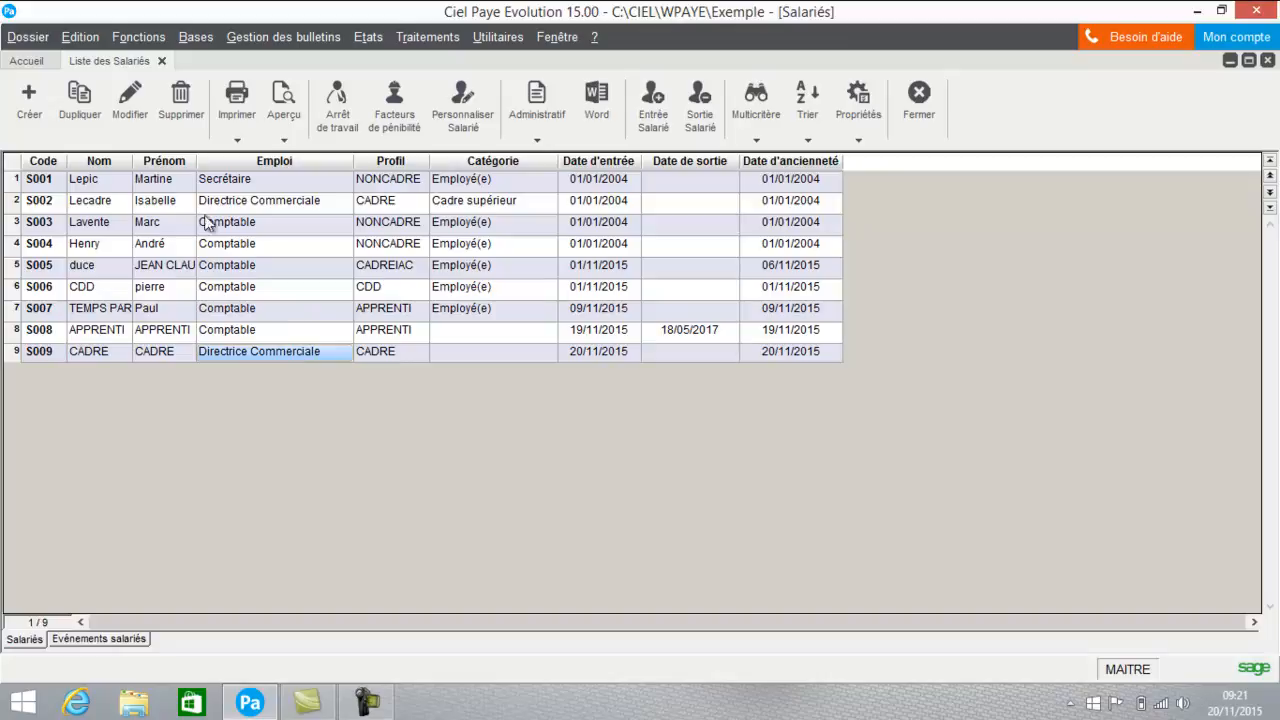
click(126, 114)
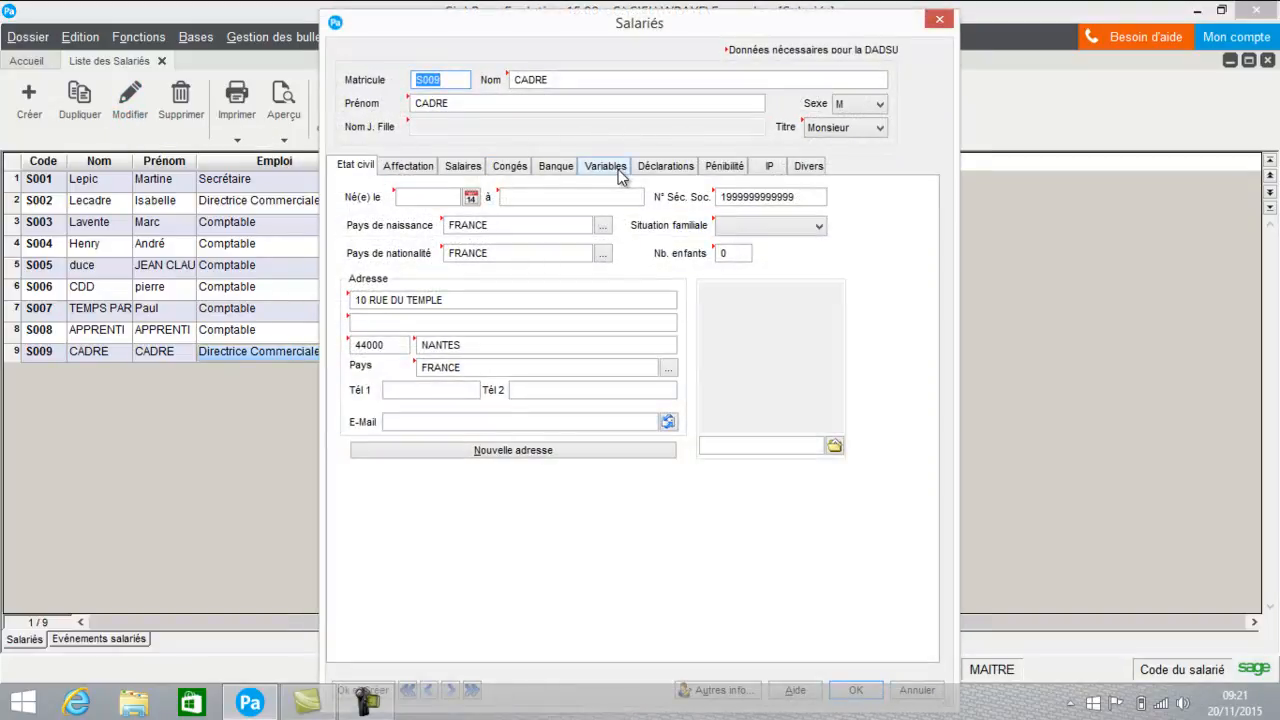
click(723, 170)
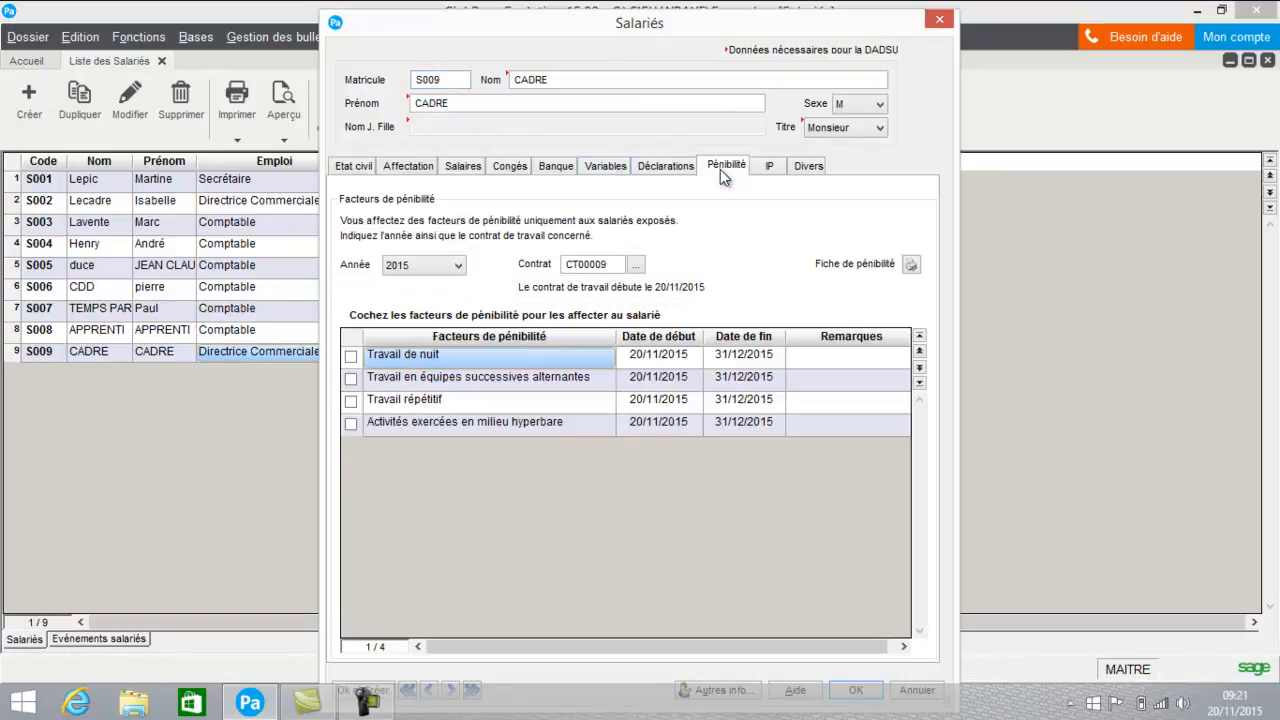
- In the employee's variables, set the monthly hours (HMOIS) to 151.67
click(612, 171)
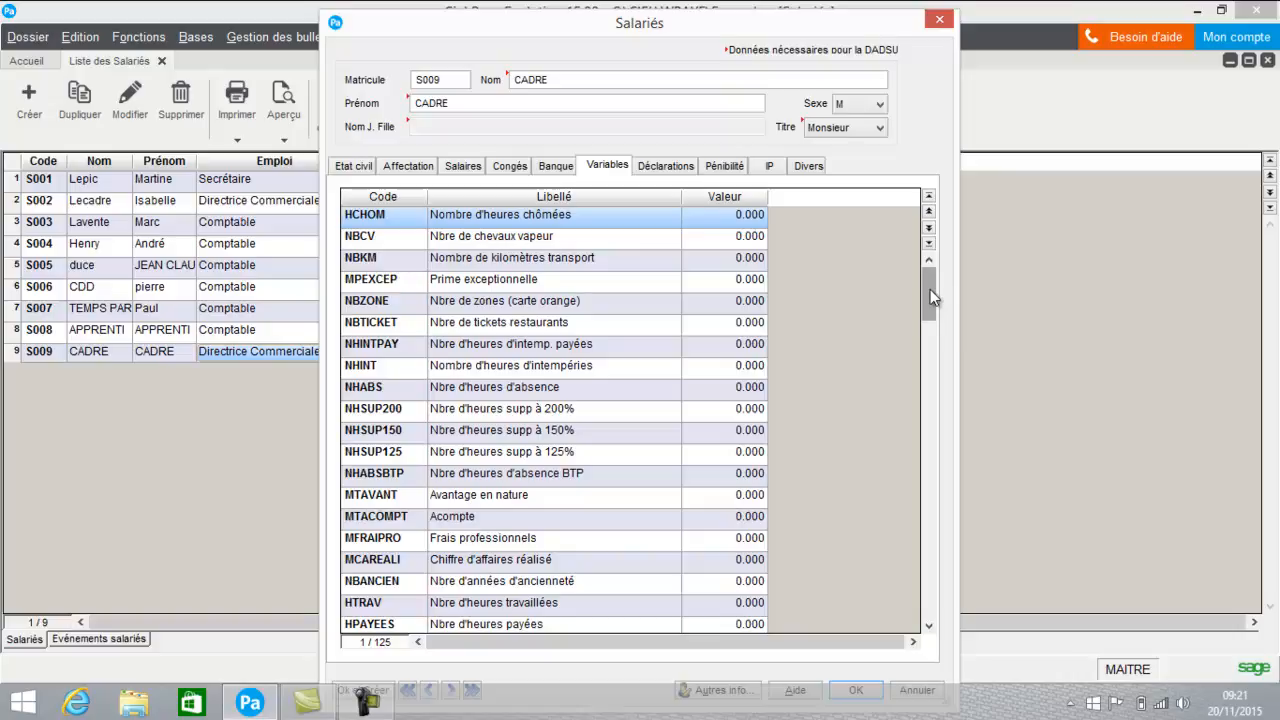
click(930, 628)
click(930, 628)
click(930, 628)
click(930, 628)
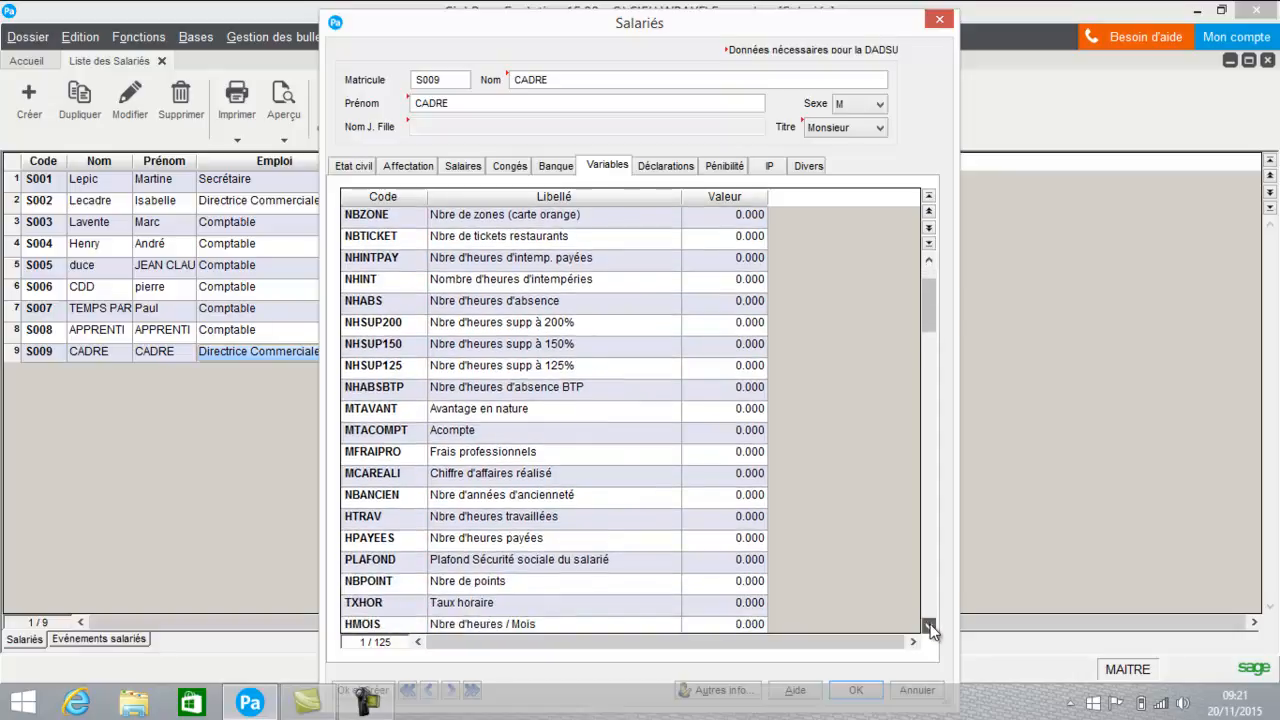
click(930, 628)
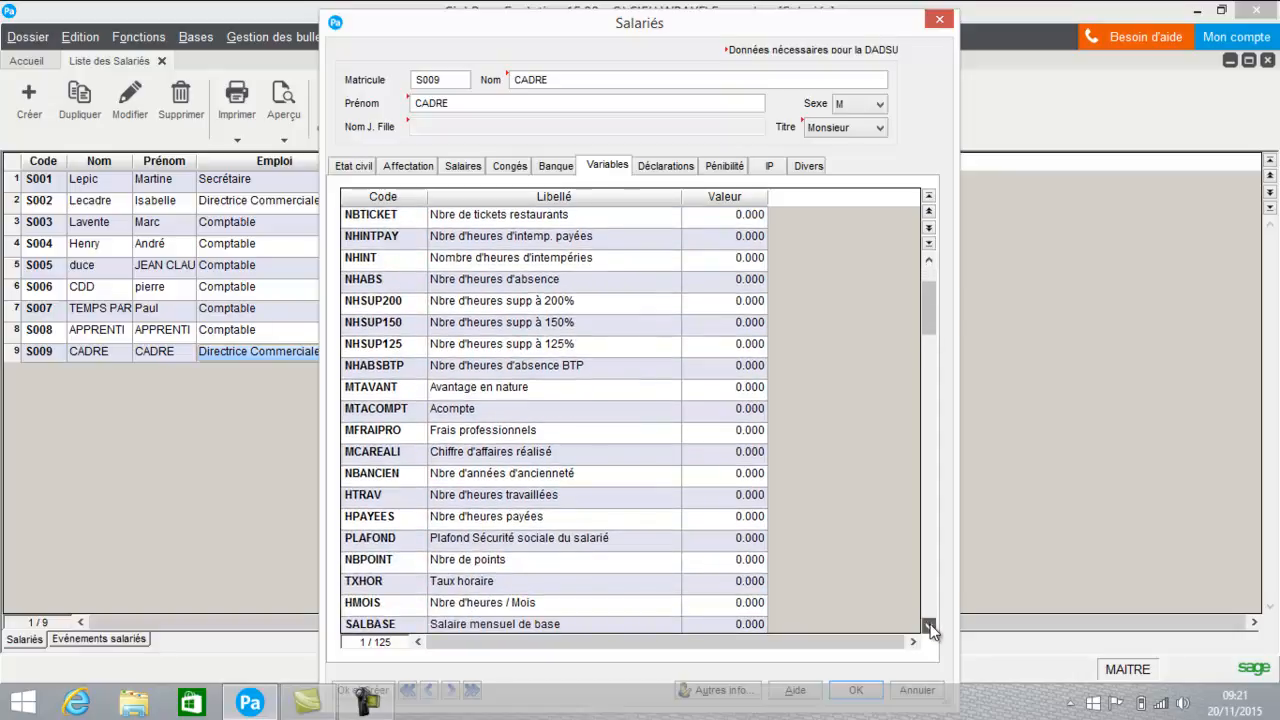
click(720, 600)
text(151.67)
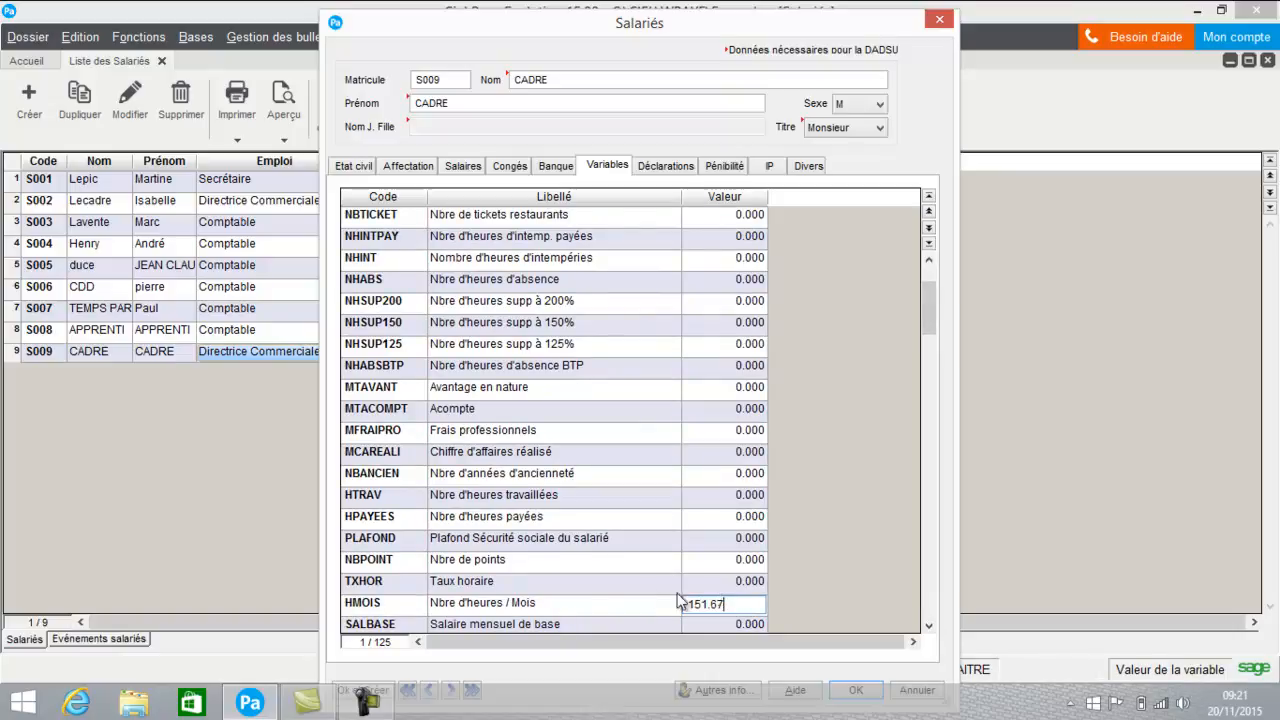
click(760, 432)
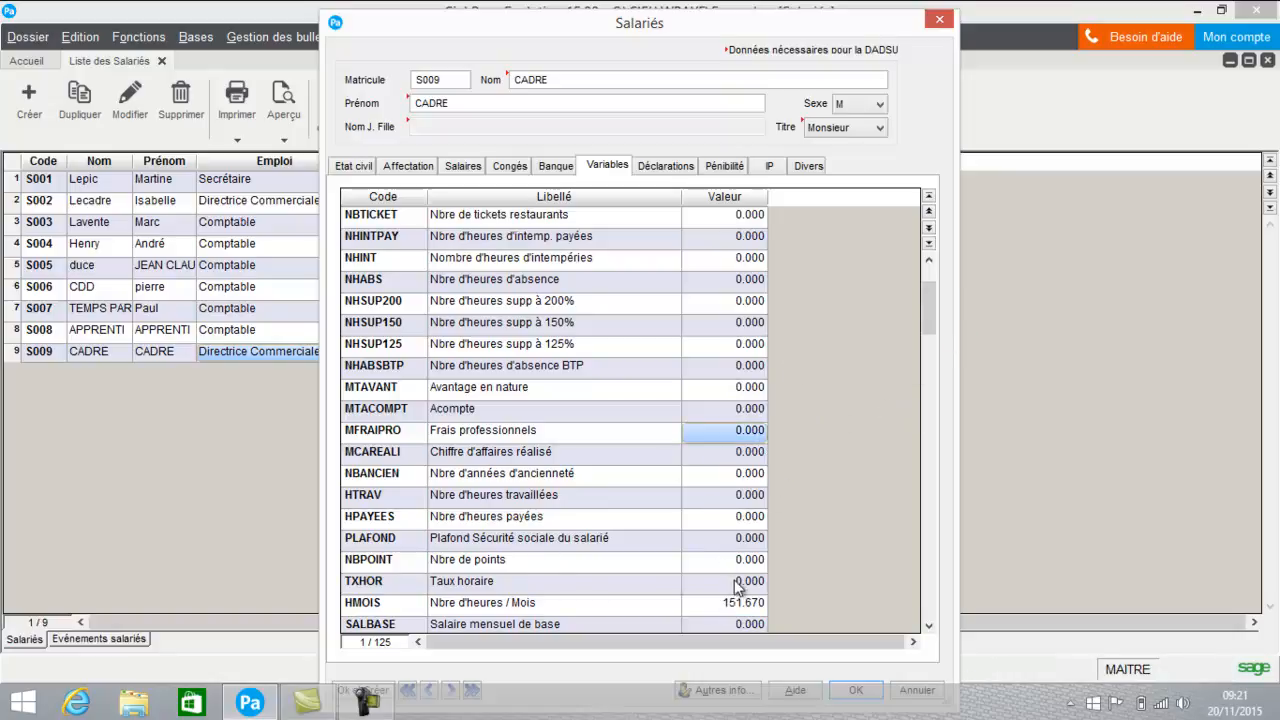
- Set the employee's monthly base salary variable (SALBASE) to 2500
click(736, 623)
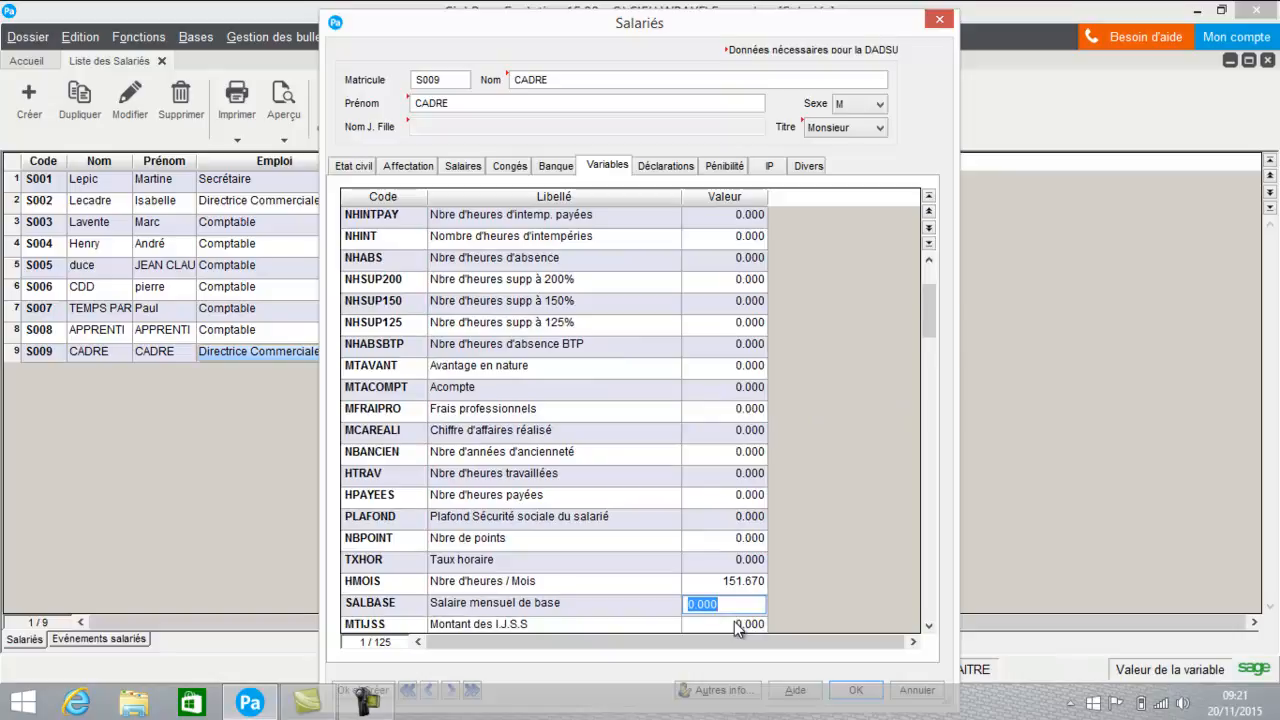
text(2500)
drag(808, 16, 808, 4)
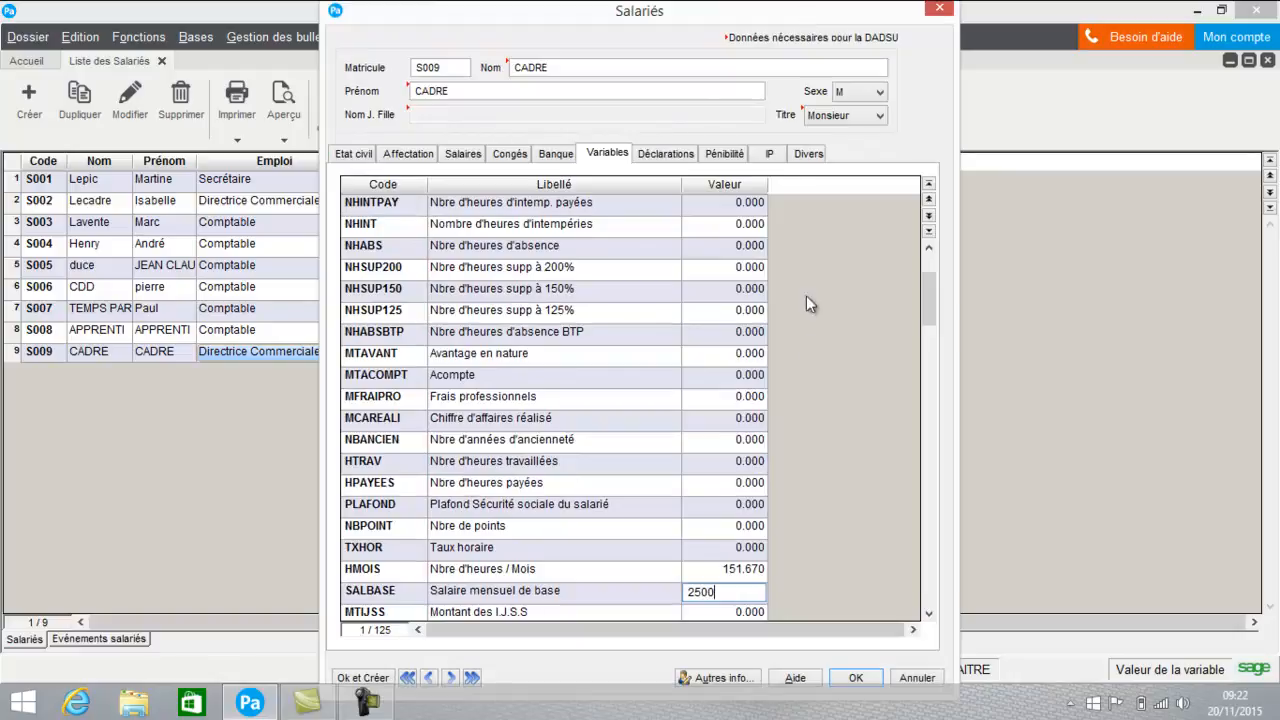
- Save the changes to employee S009 and open the list of payslips (Bulletins de paye)
click(856, 678)
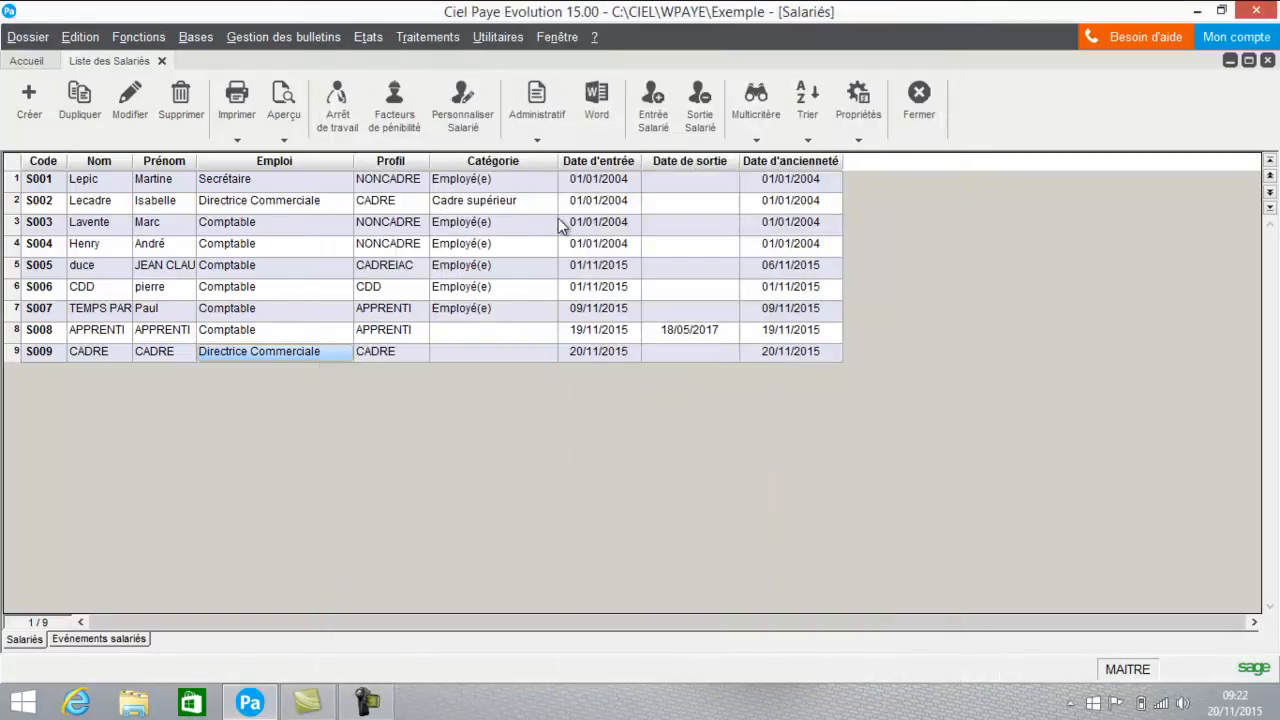
click(292, 40)
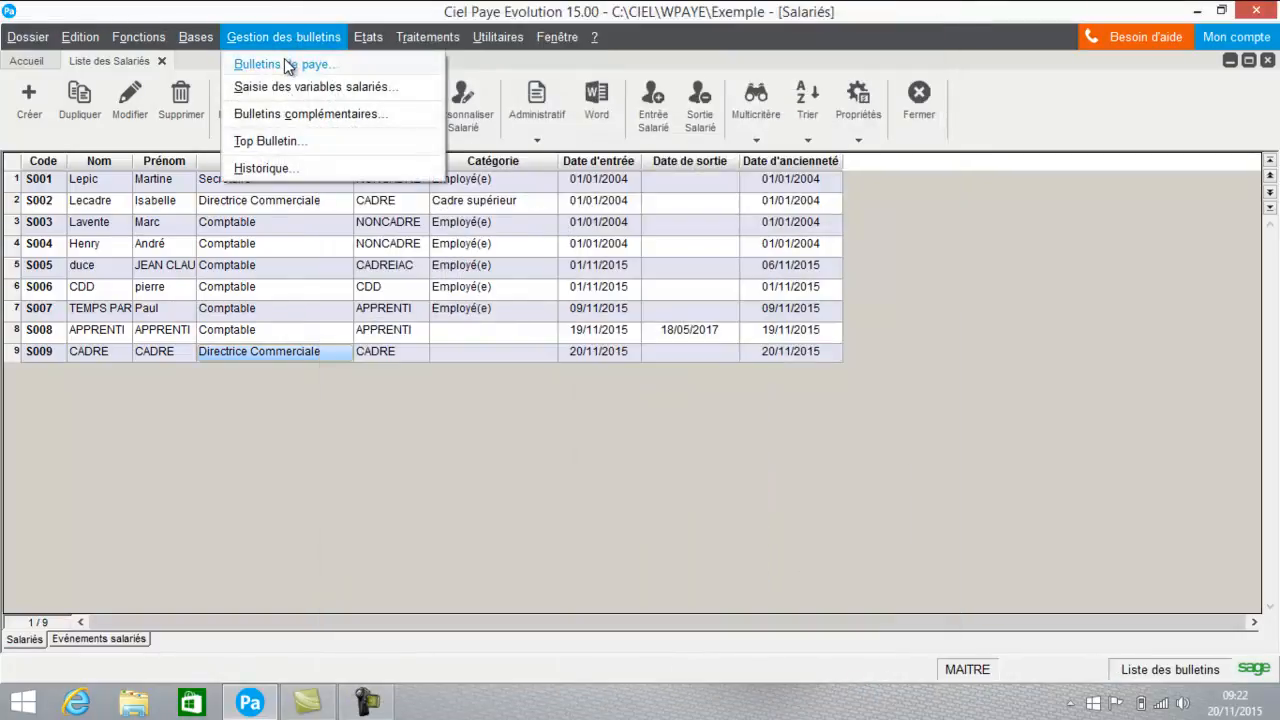
click(284, 63)
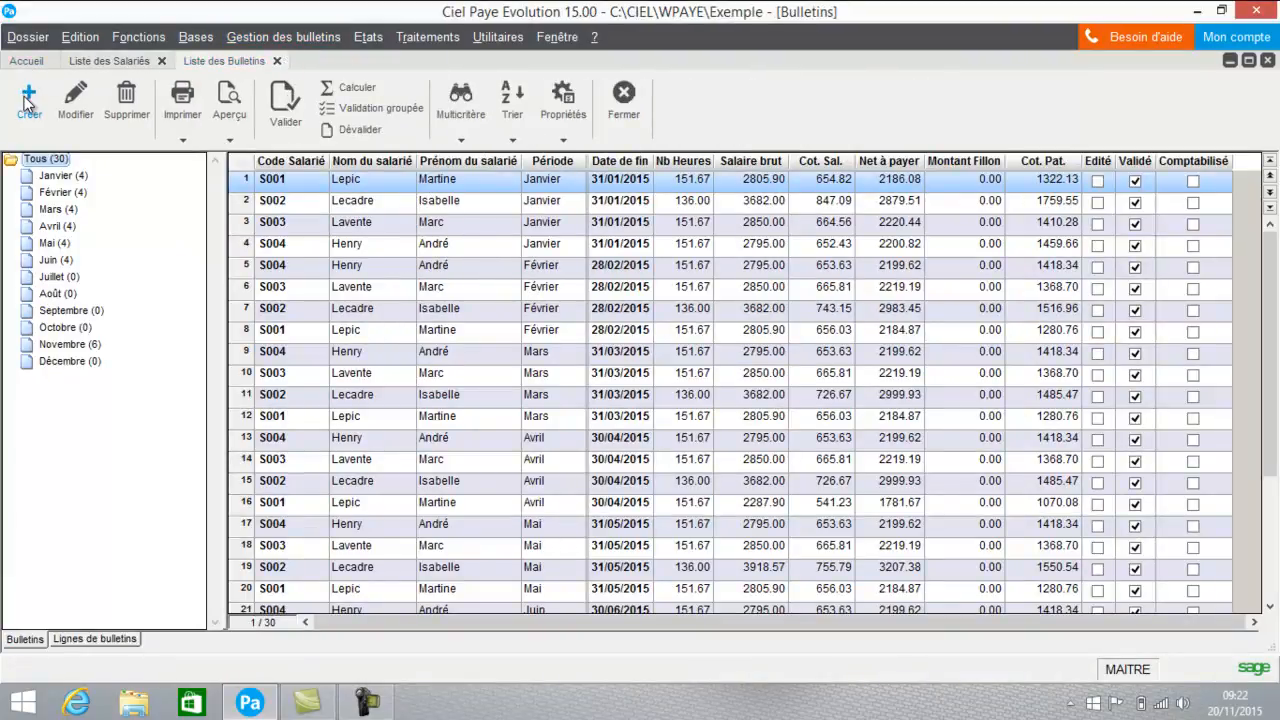
- Create the November payslip for employee S009, based on the employee profile (Profil salarié)
click(28, 95)
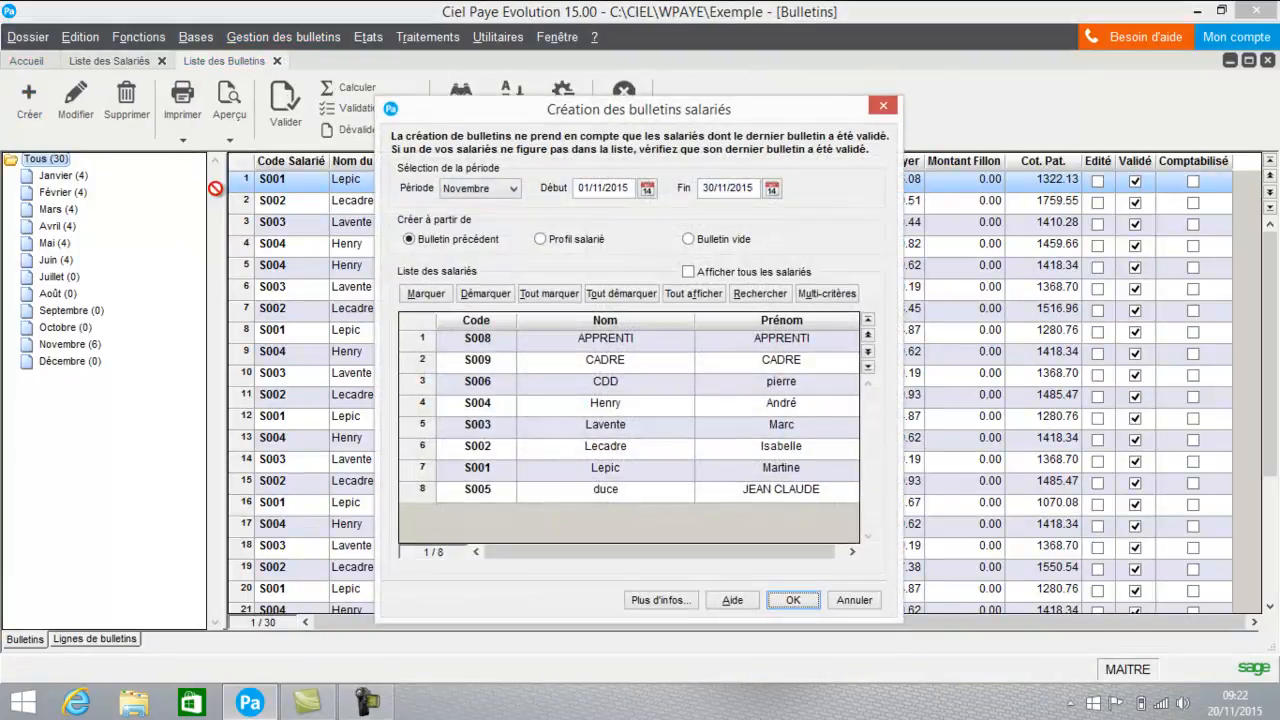
click(562, 240)
click(521, 361)
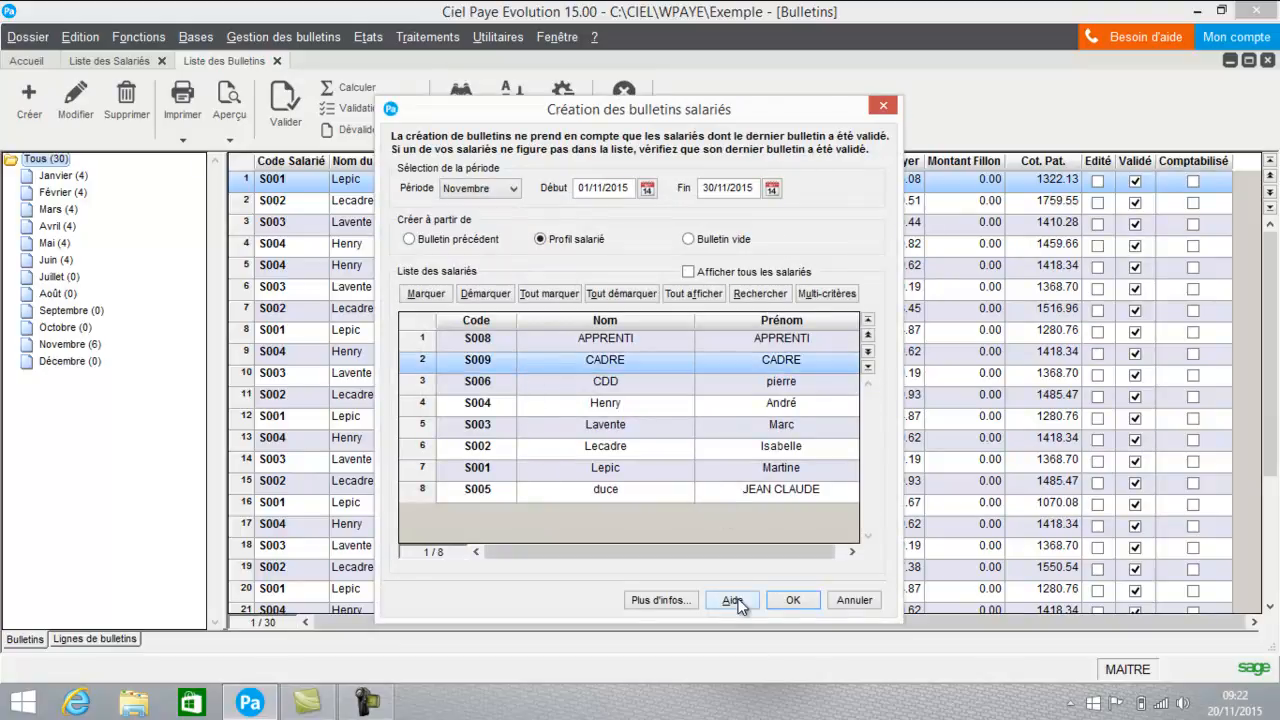
click(793, 600)
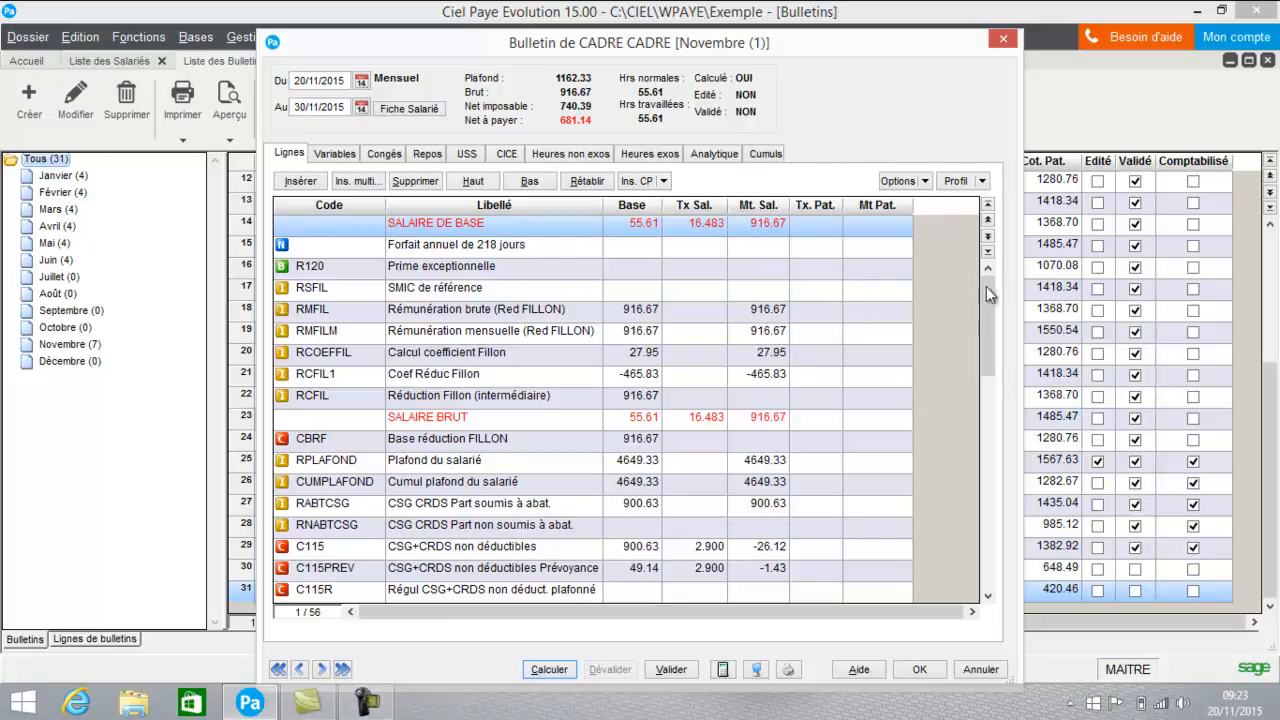
- Examine the payslip's salary and contribution lines, including the executive pension, Prévoyance, AGFF and Mutuelle contributions
drag(987, 287, 981, 382)
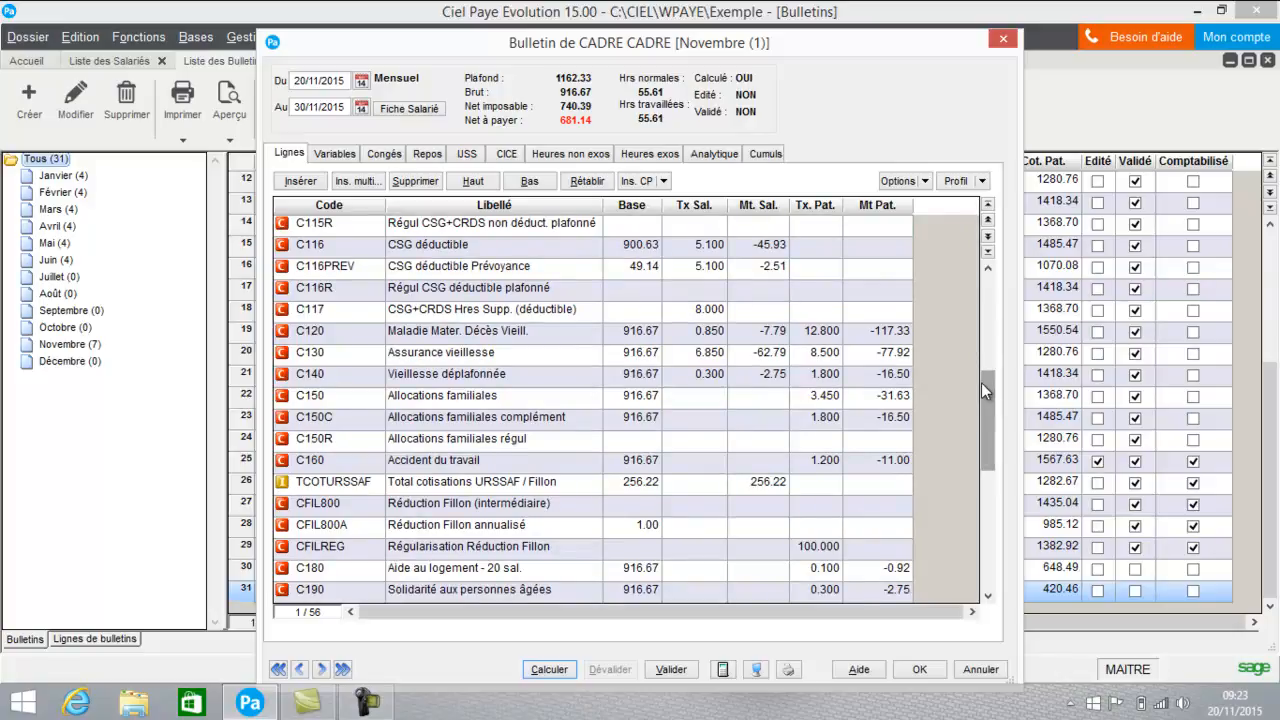
click(987, 597)
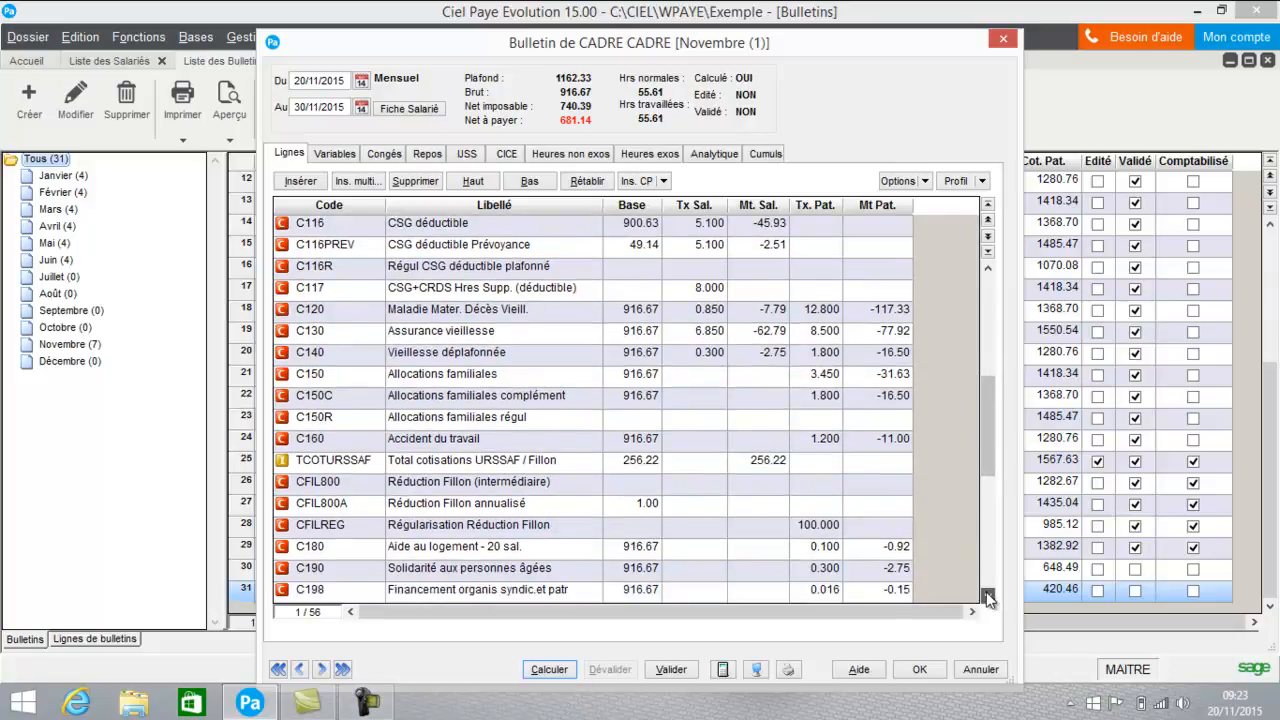
click(987, 597)
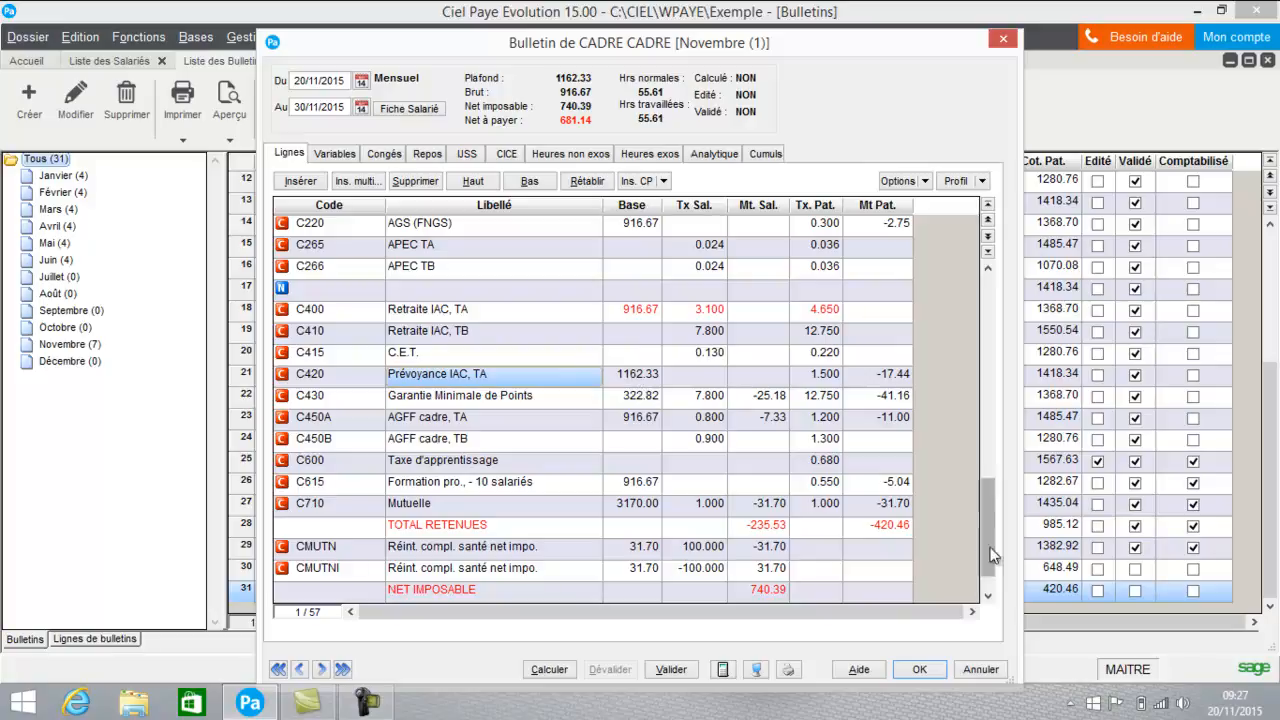
drag(987, 552, 988, 532)
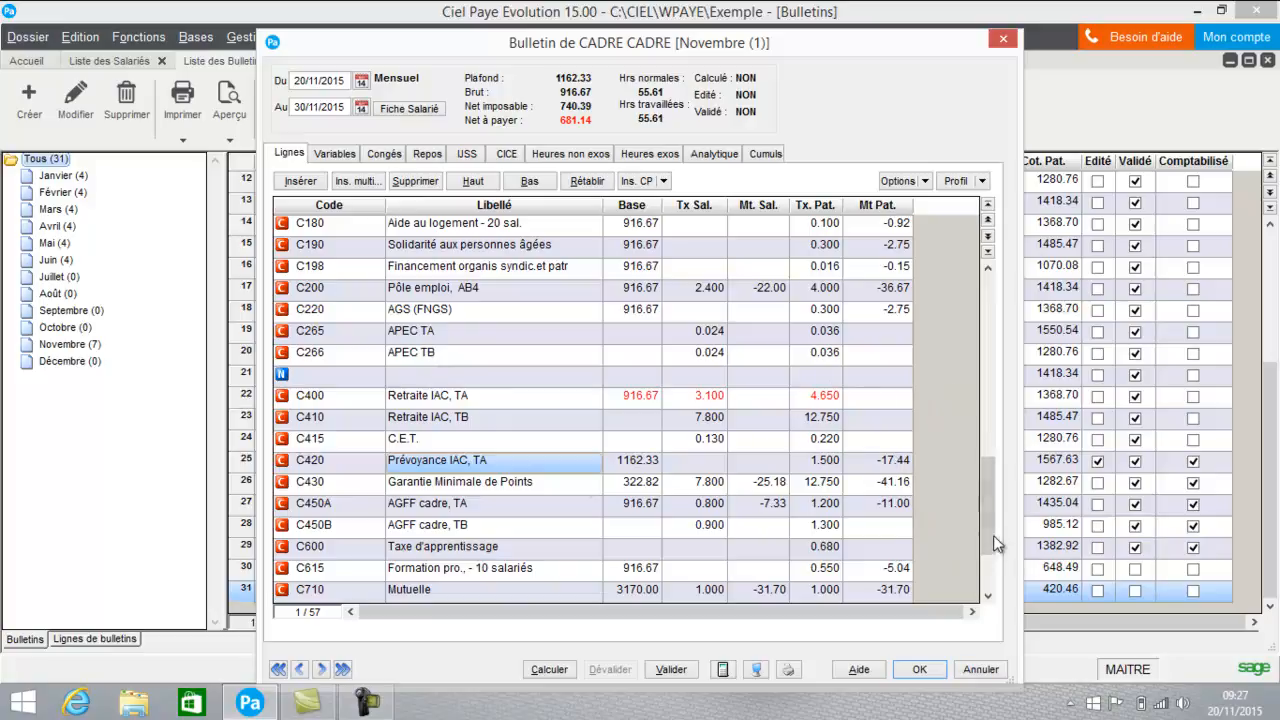
drag(990, 532, 975, 340)
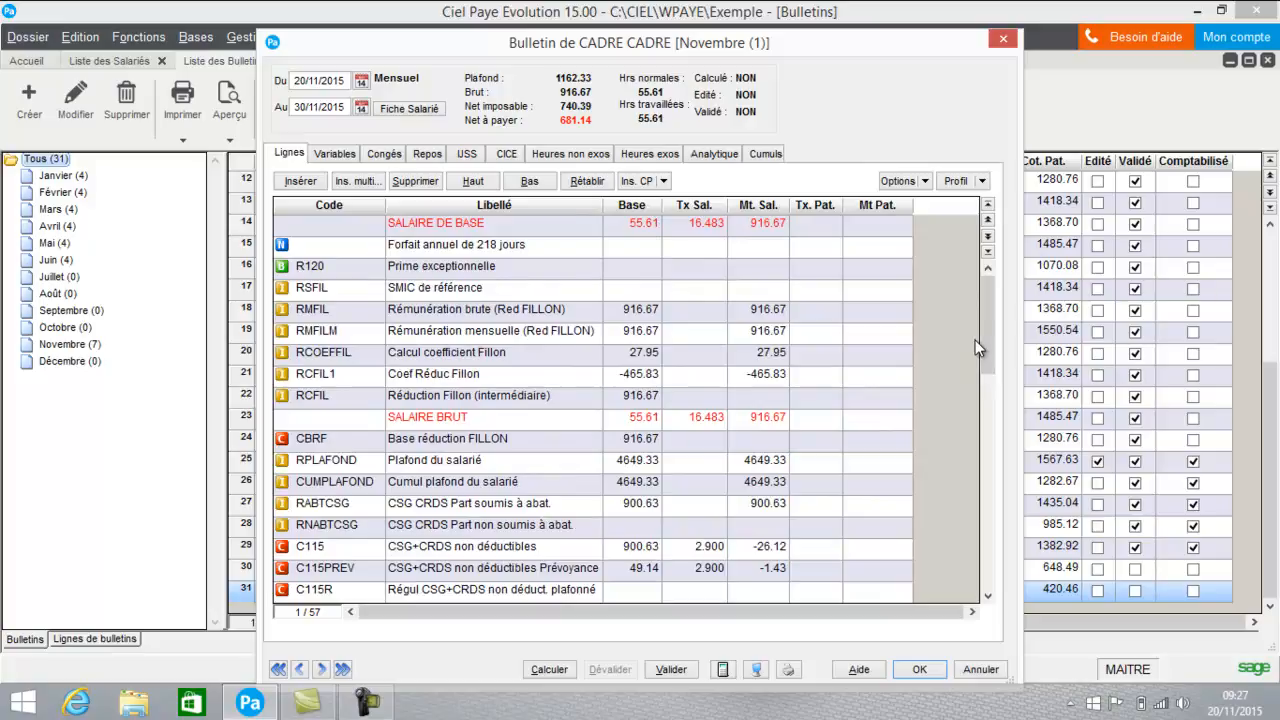